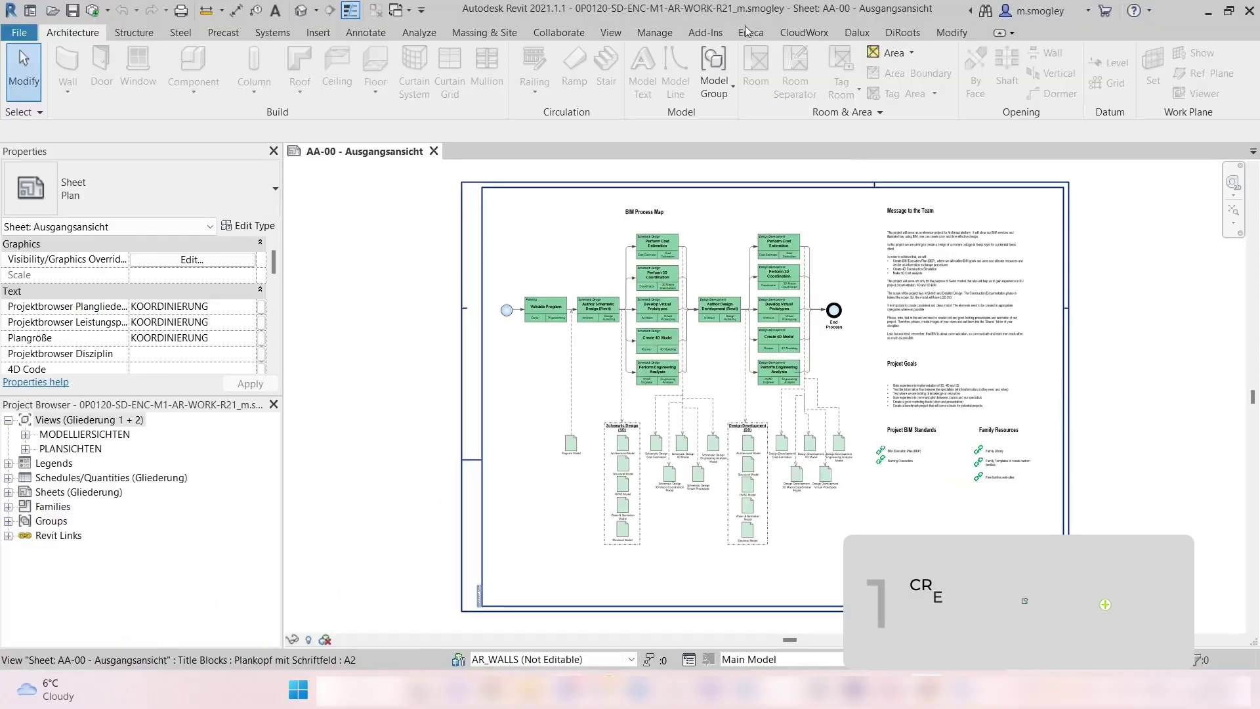
Step: Bring up the Eneca plugin tools on the project sheet AA-00 - Ausgangsansicht
{"action": "left_click", "coordinate": [750, 32]}
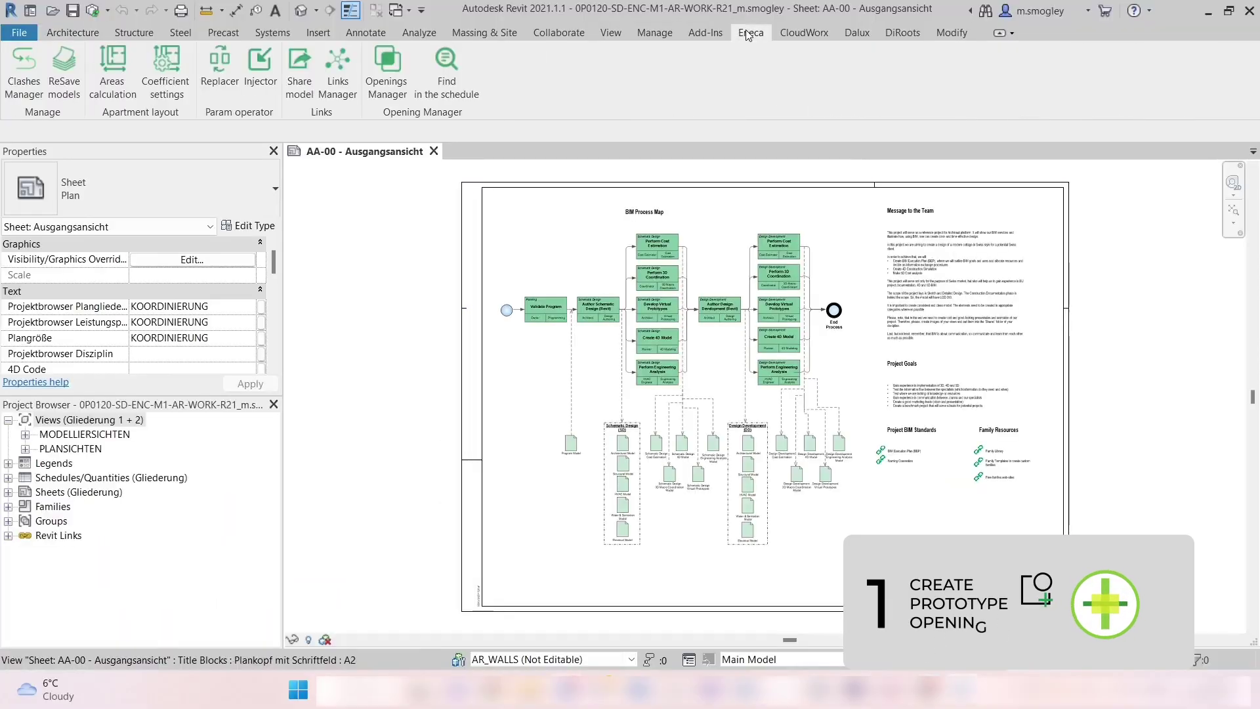
Step: Review the architect settings: department AR, worksets AR-SR-Prototype and AR-SR-Opening, 50 join distance
{"action": "left_click", "coordinate": [384, 88]}
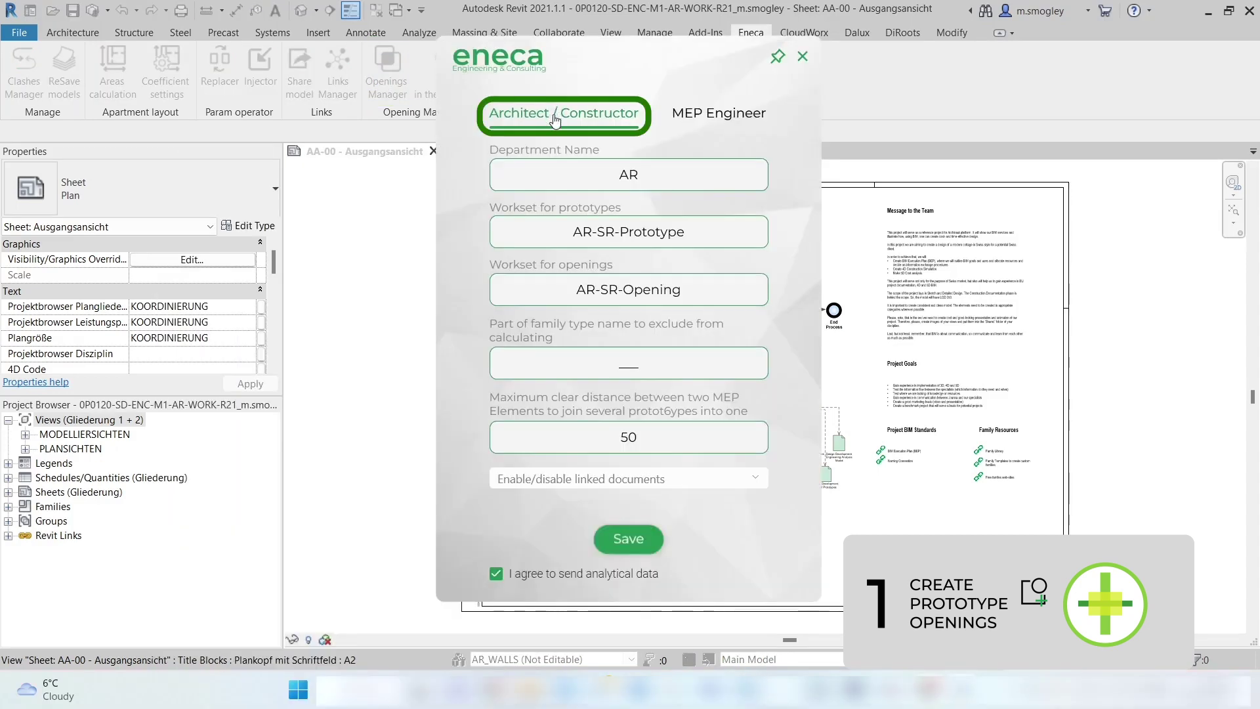
{"action": "left_click", "coordinate": [721, 118]}
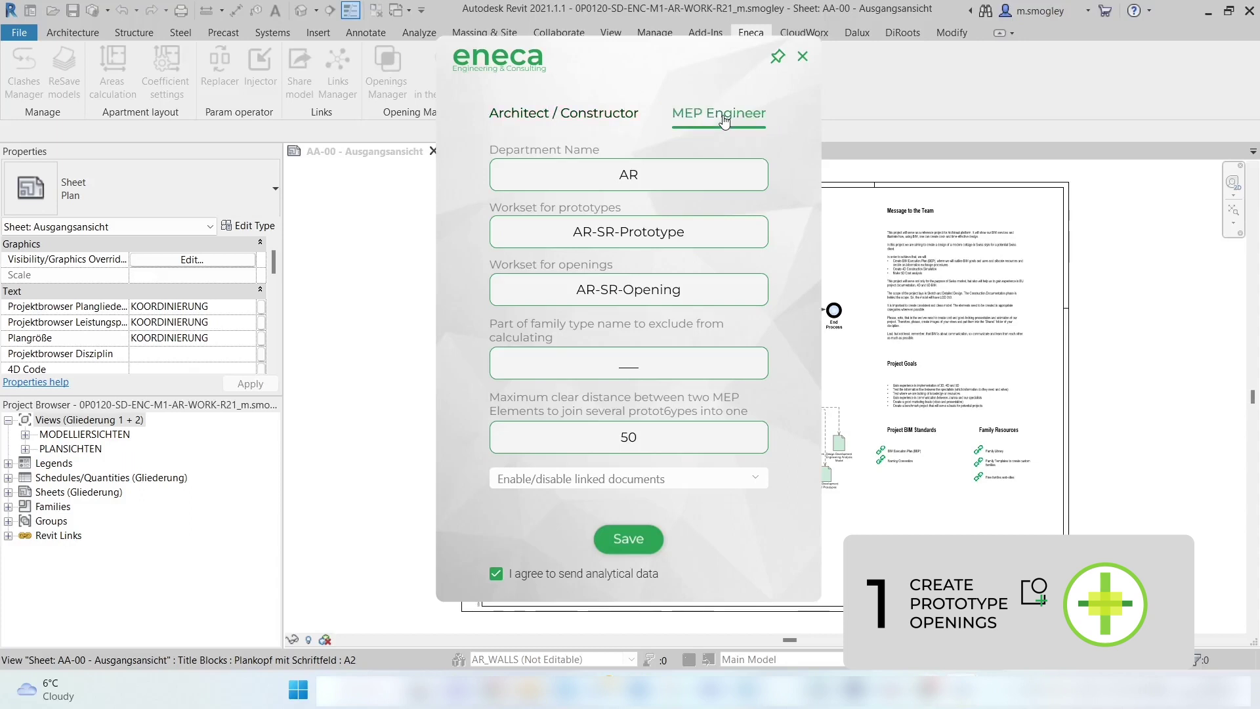
{"action": "left_click", "coordinate": [573, 121]}
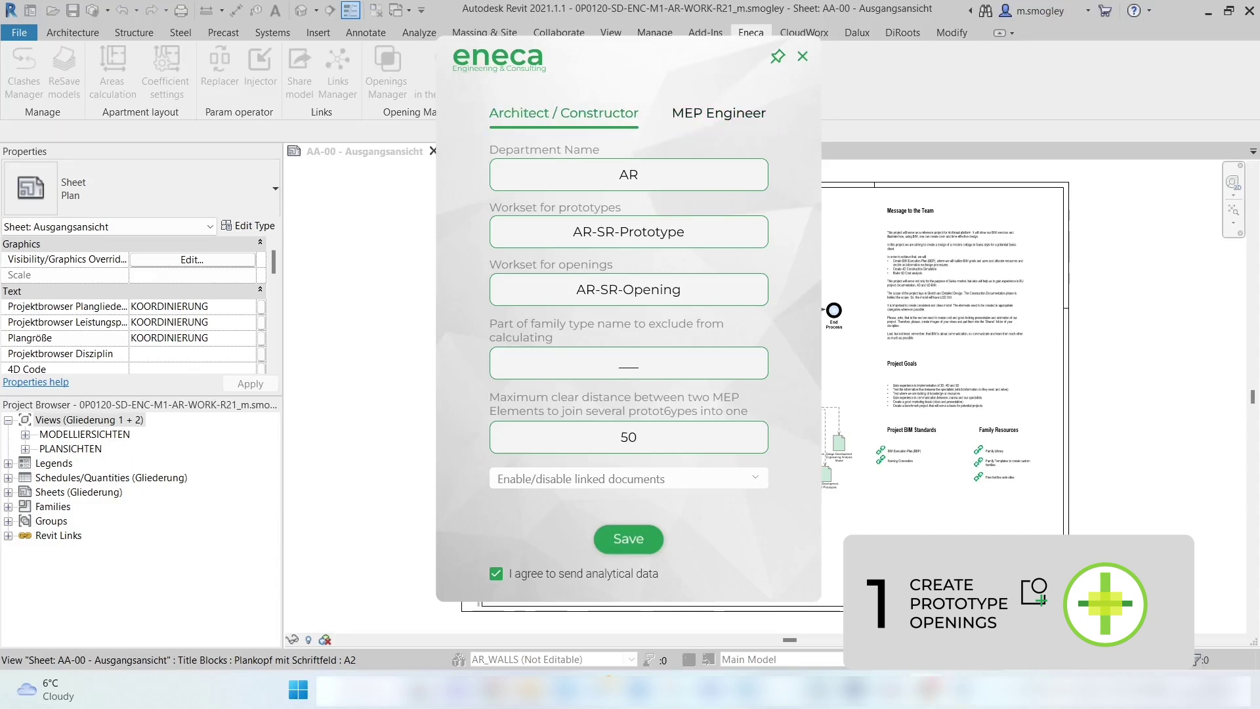
{"action": "left_click_drag", "start_coordinate": [655, 182], "coordinate": [611, 178]}
{"action": "left_click_drag", "start_coordinate": [571, 233], "coordinate": [693, 234]}
{"action": "left_click_drag", "start_coordinate": [576, 288], "coordinate": [688, 287]}
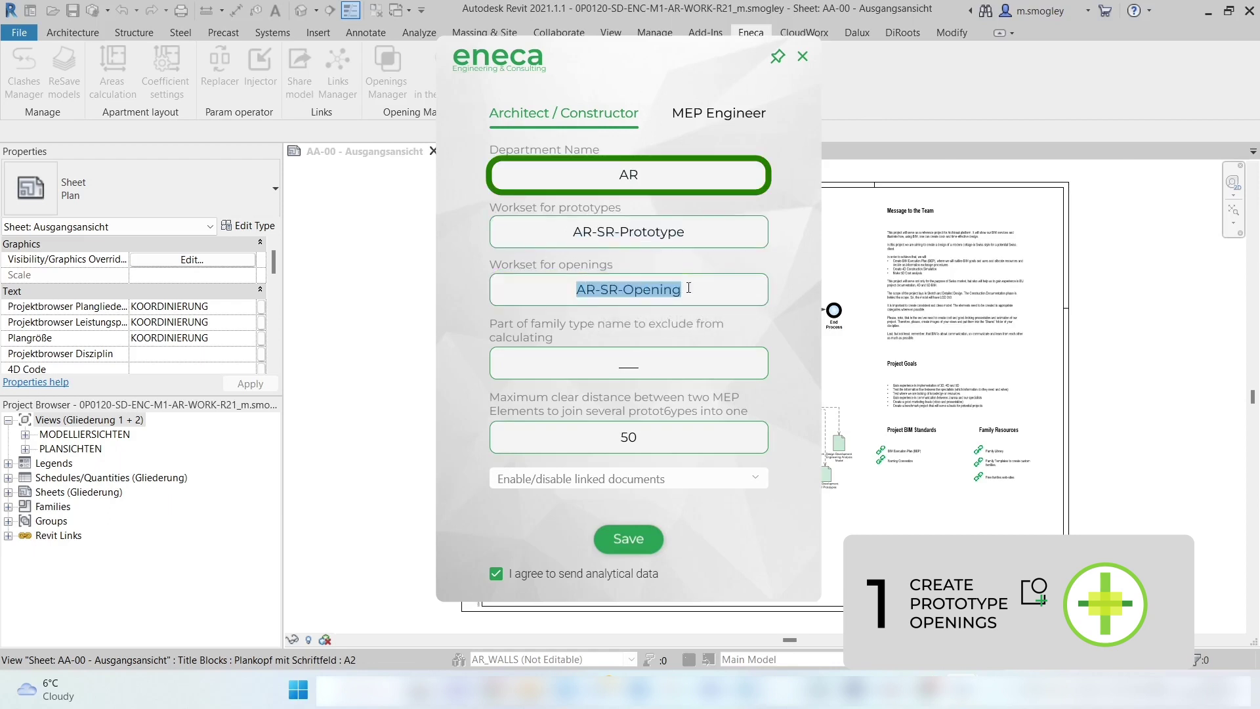
{"action": "left_click", "coordinate": [688, 287]}
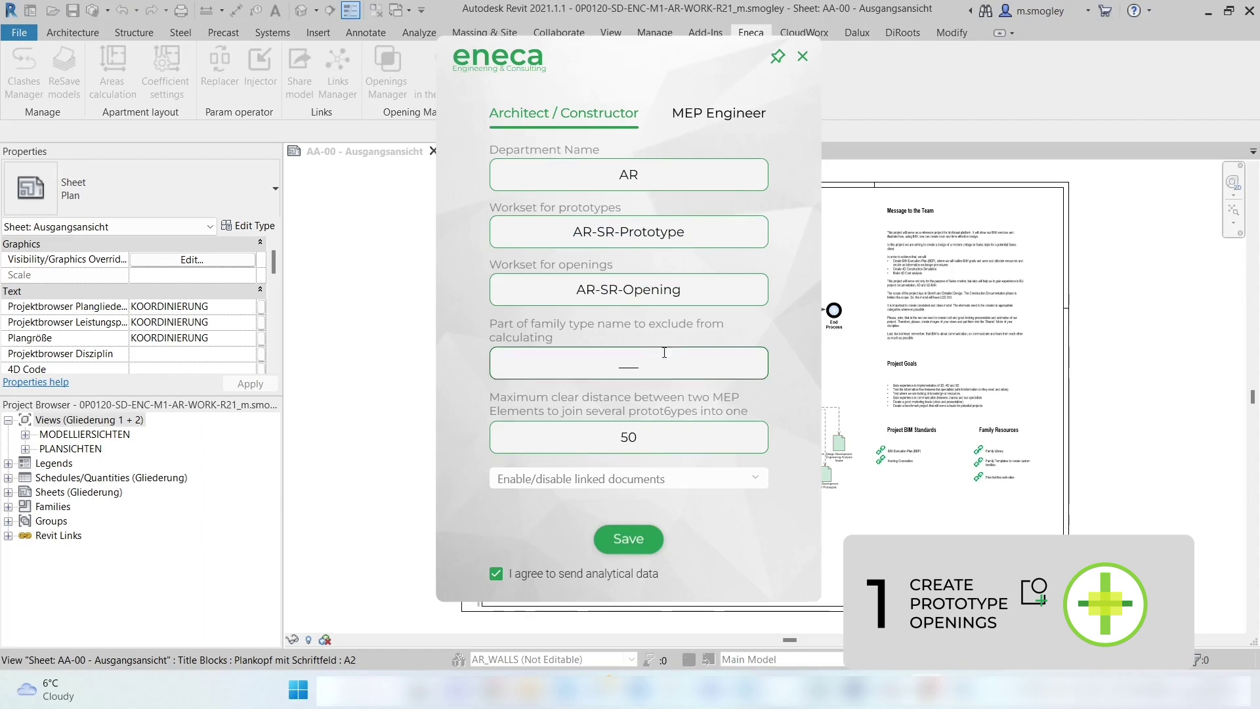
{"action": "left_click_drag", "start_coordinate": [615, 357], "coordinate": [638, 359]}
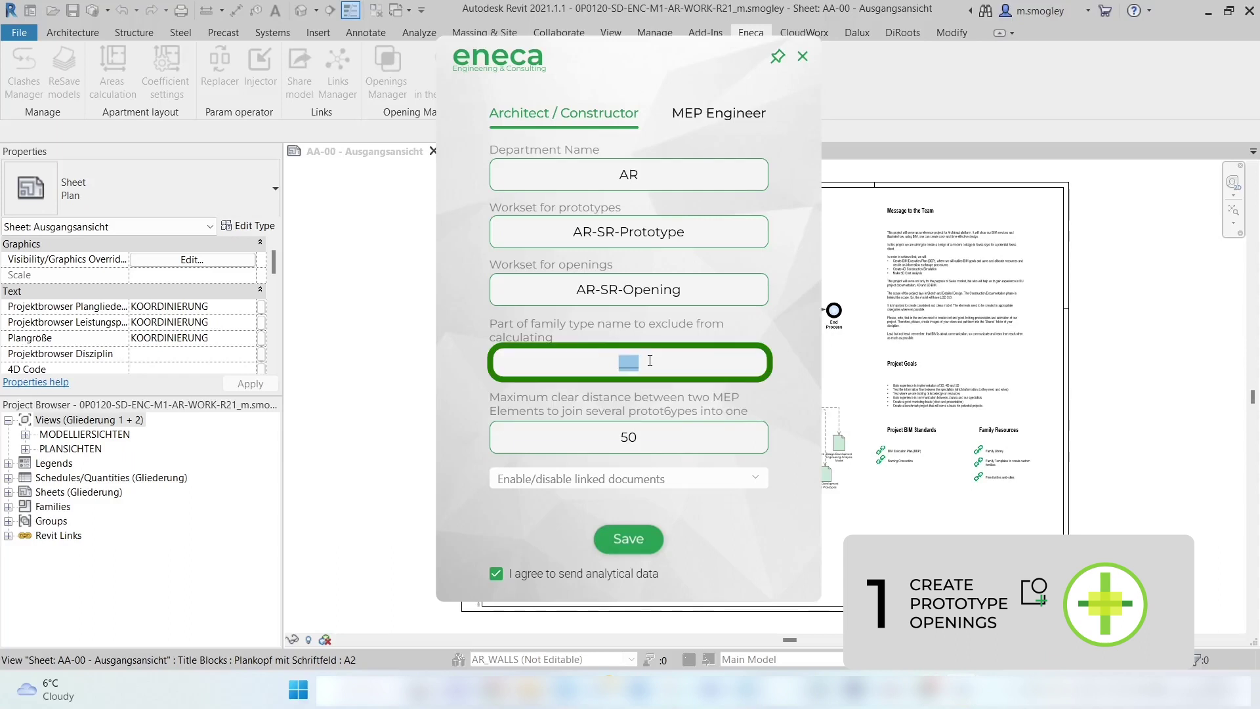
{"action": "left_click_drag", "start_coordinate": [640, 437], "coordinate": [599, 442]}
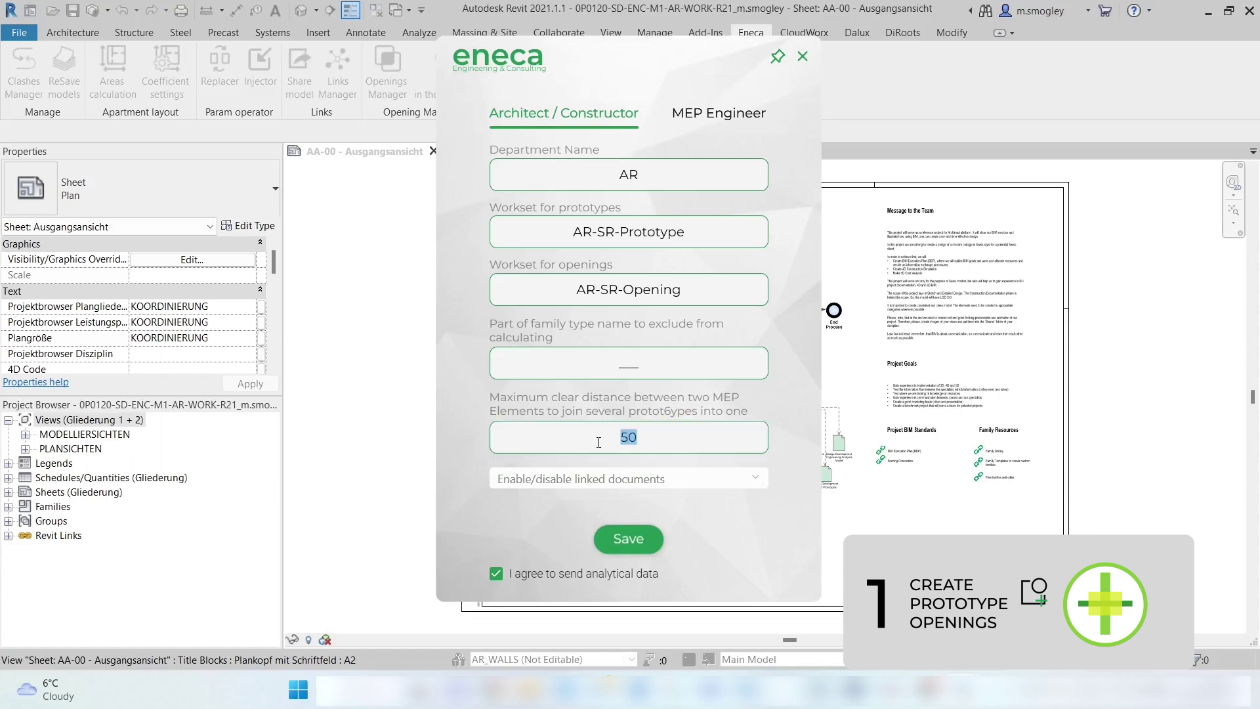
Step: Exclude linked model 0P1120-A-ENC-M1-GL-WORK-R21 from calculation and save the settings
{"action": "left_click", "coordinate": [585, 481]}
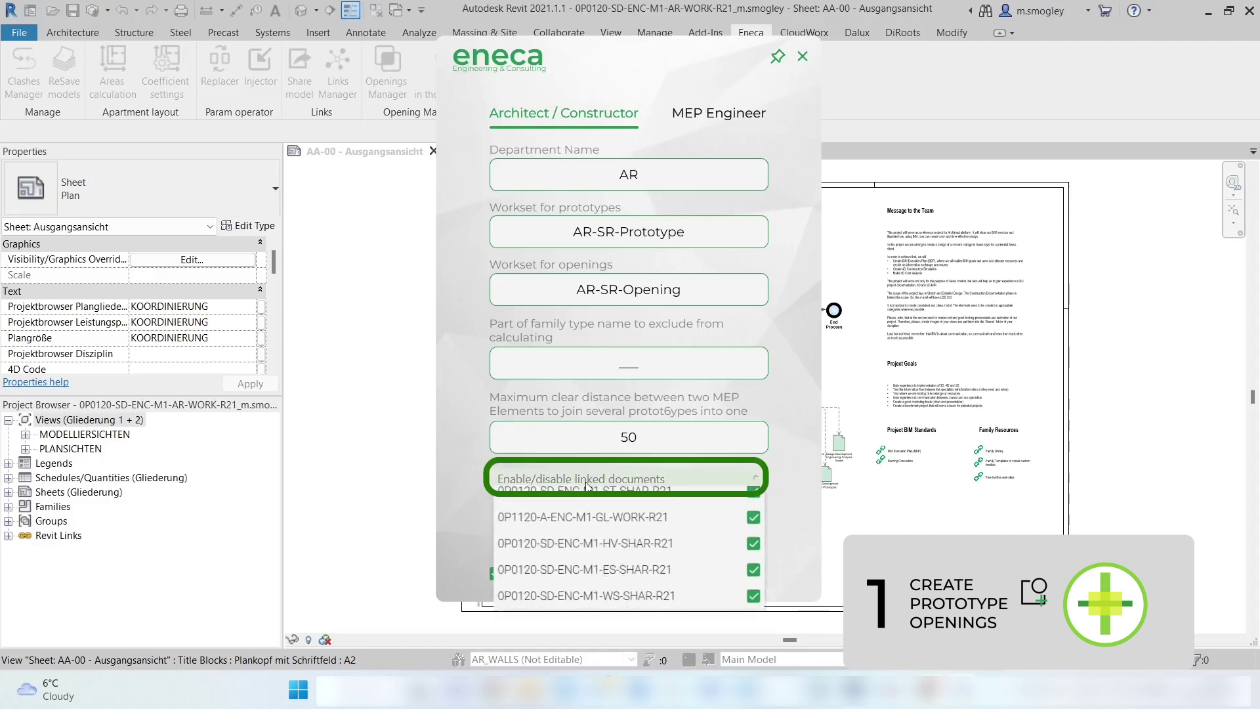
{"action": "left_click", "coordinate": [753, 530]}
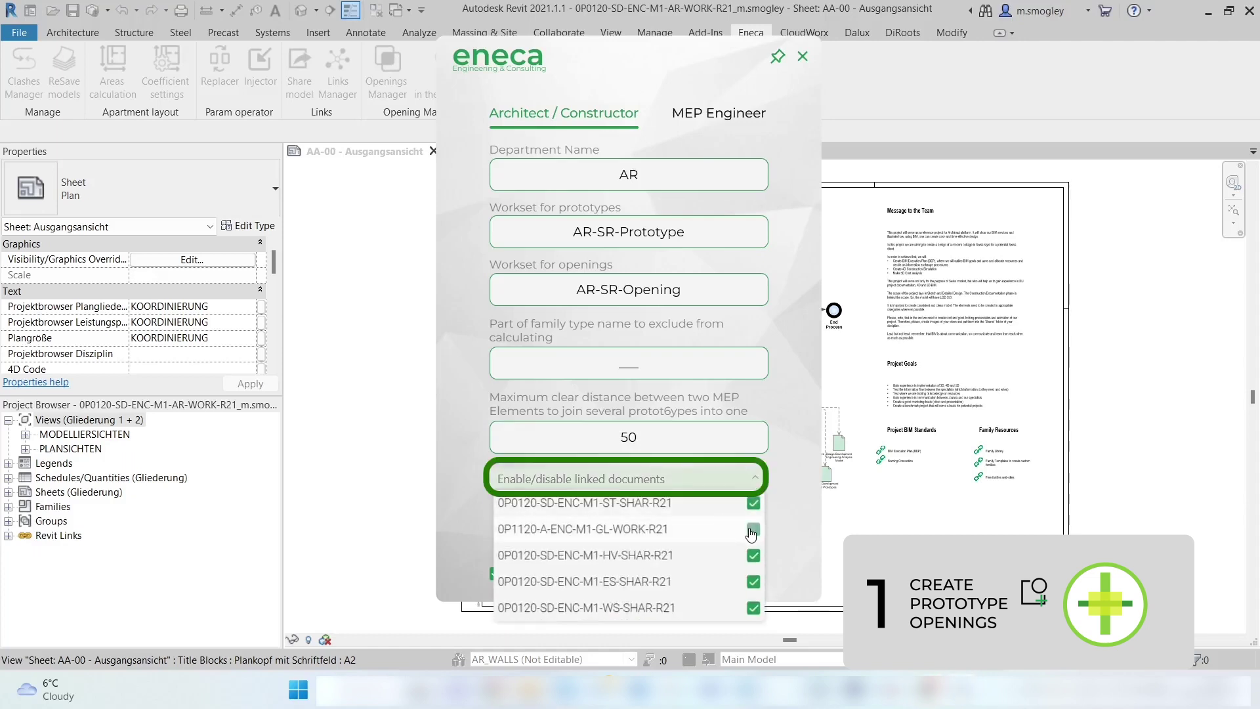
{"action": "left_click", "coordinate": [789, 525]}
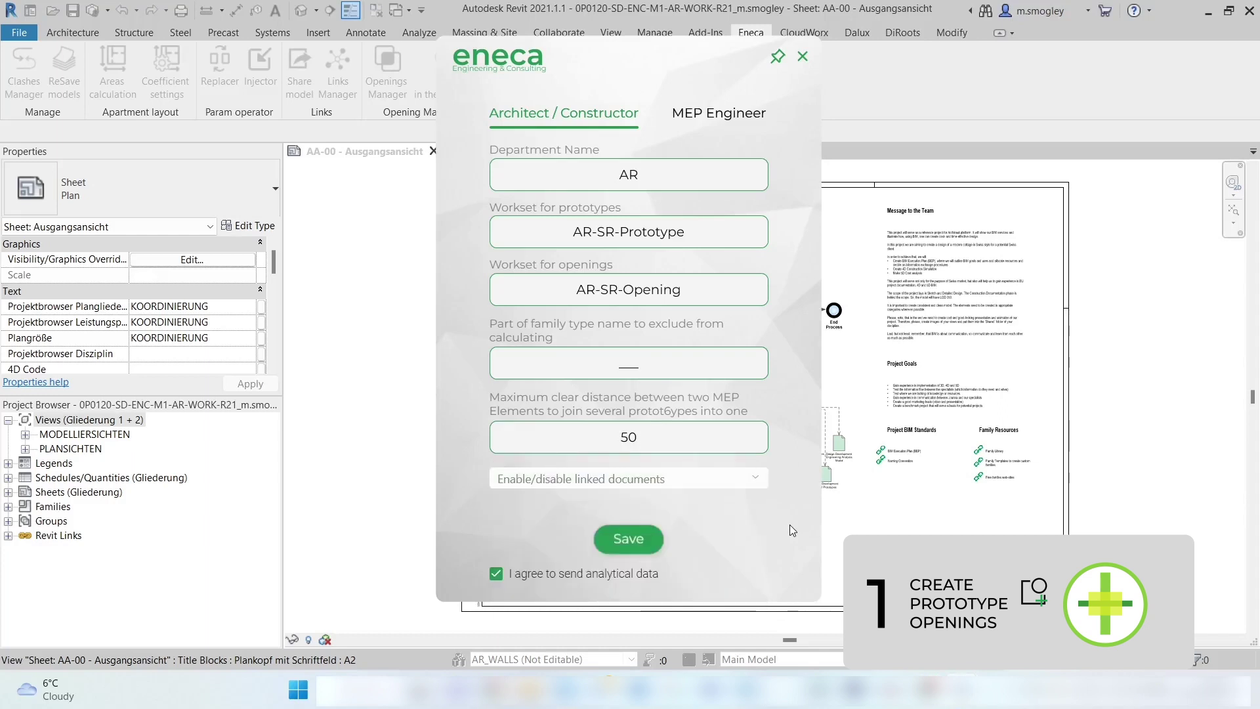
{"action": "left_click", "coordinate": [651, 539]}
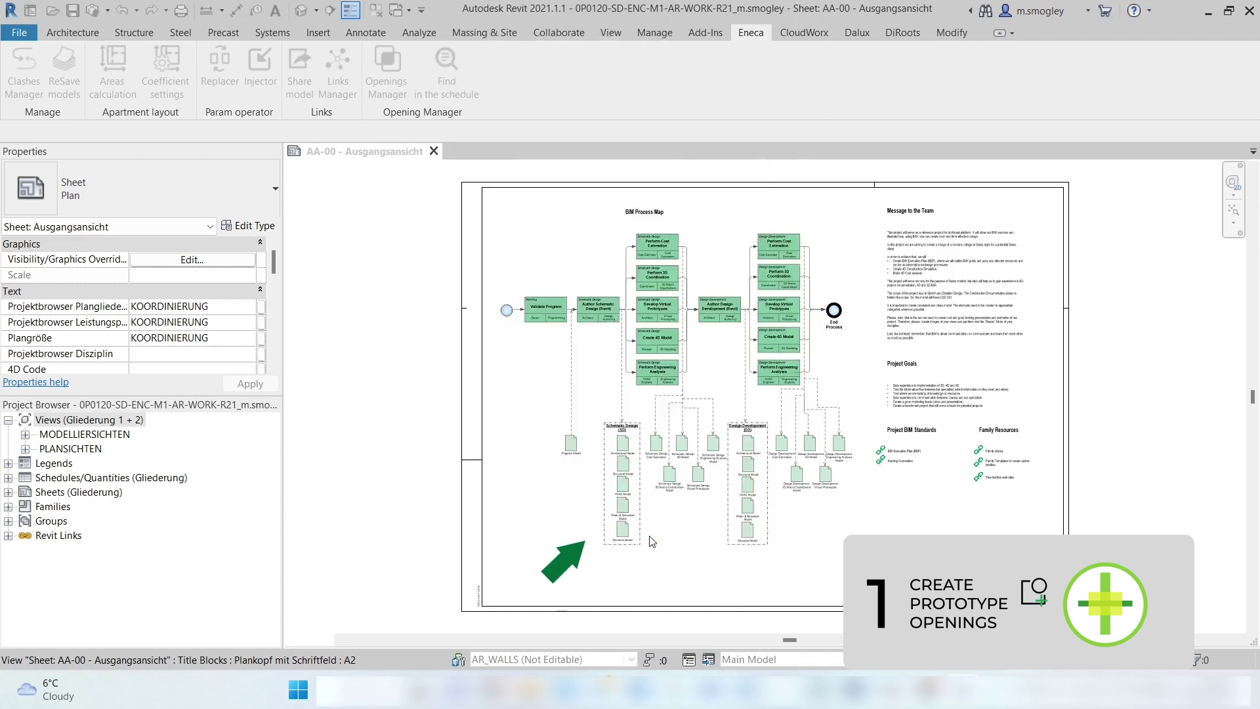
Step: Maximize the Openings Manager window, then review and save its department settings
{"action": "left_click", "coordinate": [1215, 62]}
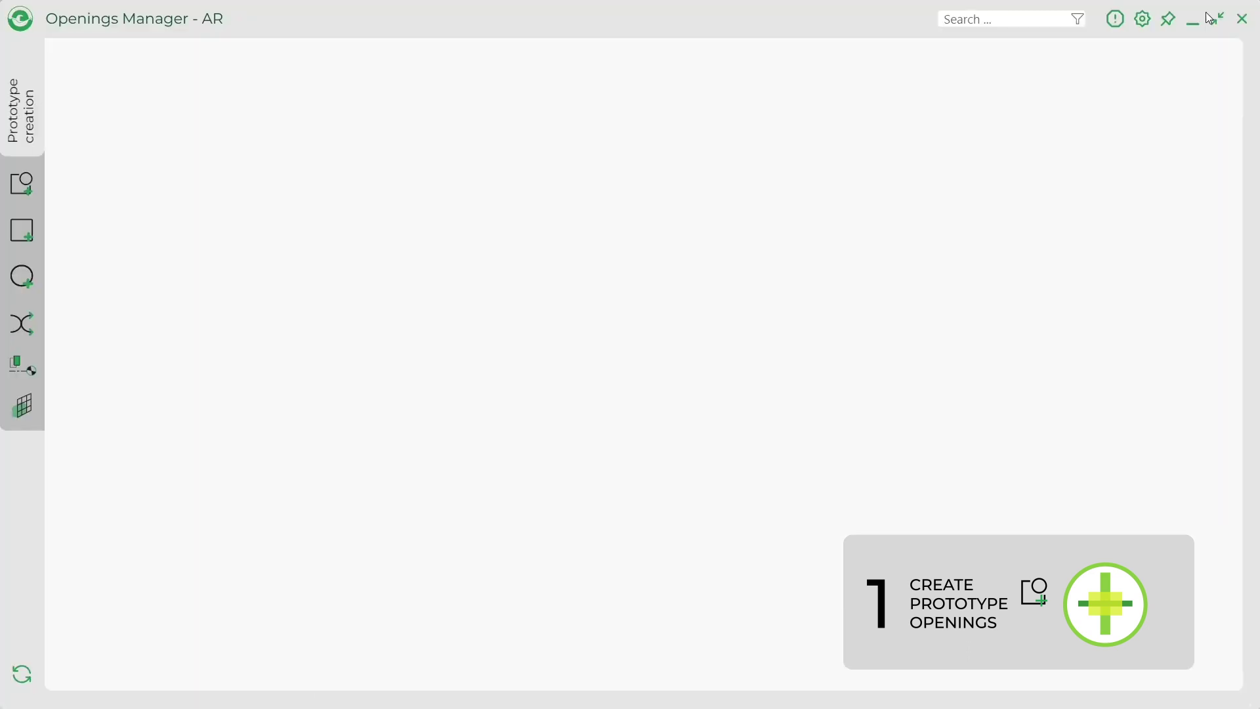
{"action": "left_click", "coordinate": [1145, 23]}
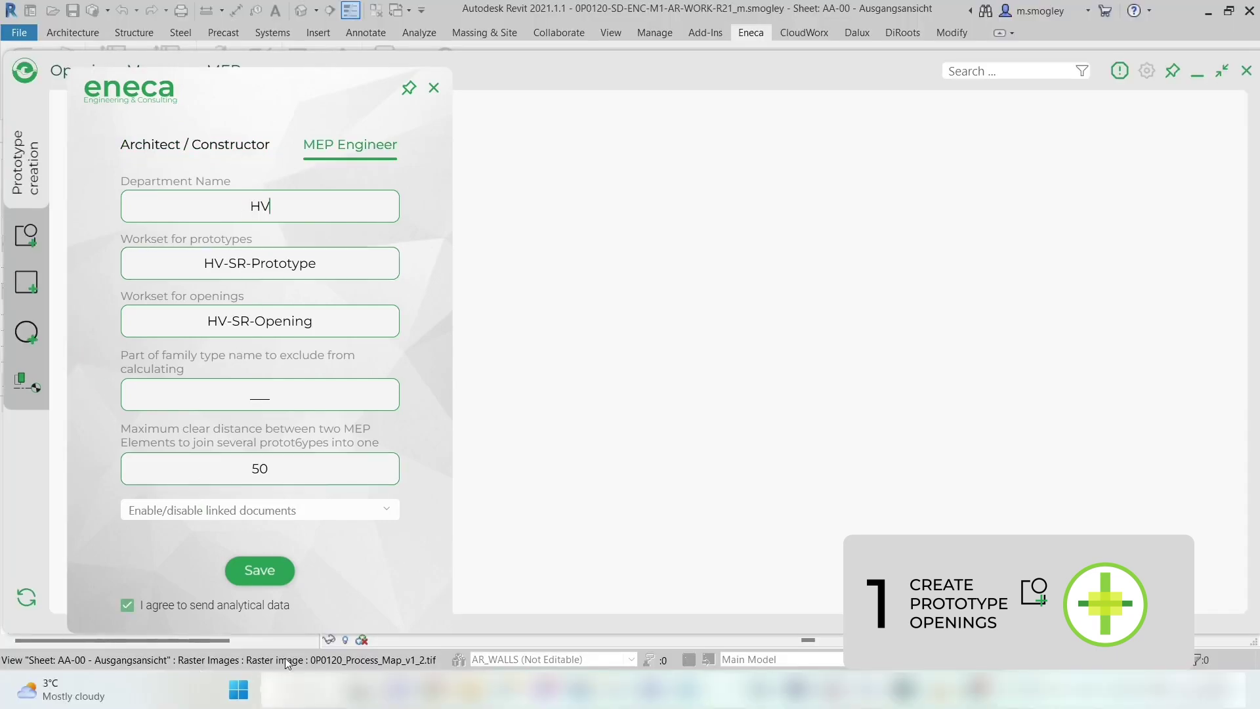
{"action": "left_click", "coordinate": [255, 572]}
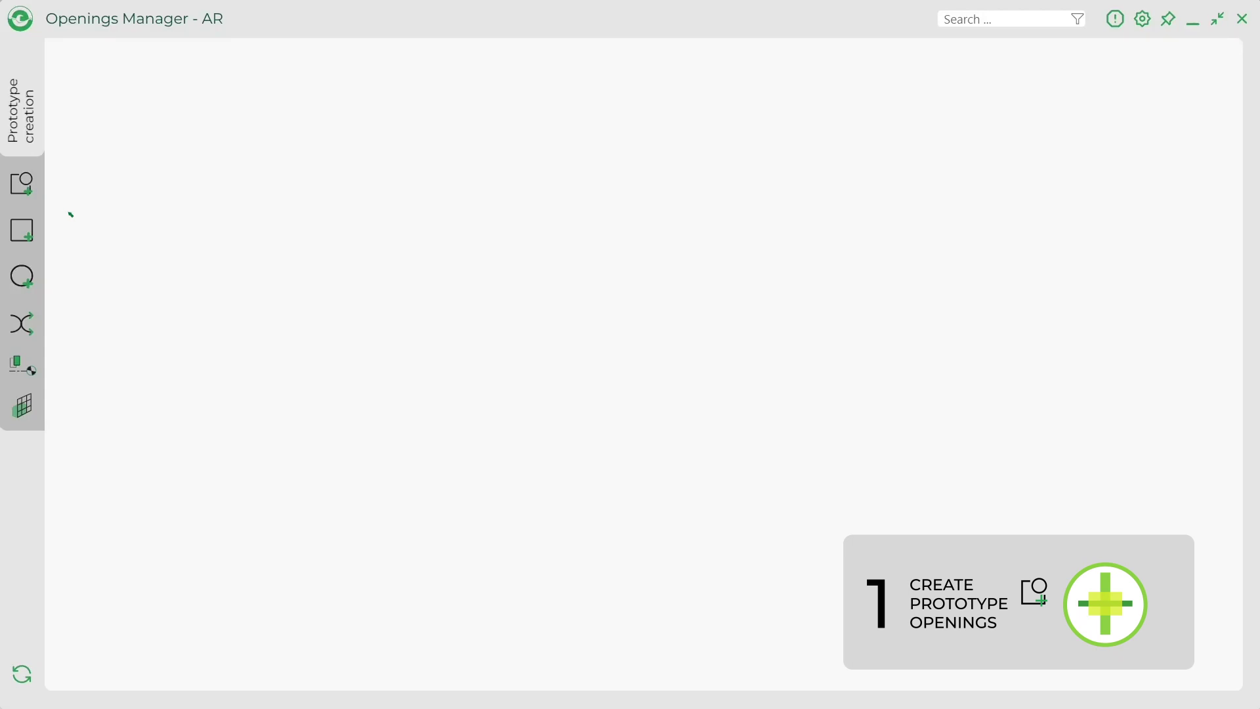
{"action": "left_click", "coordinate": [20, 186]}
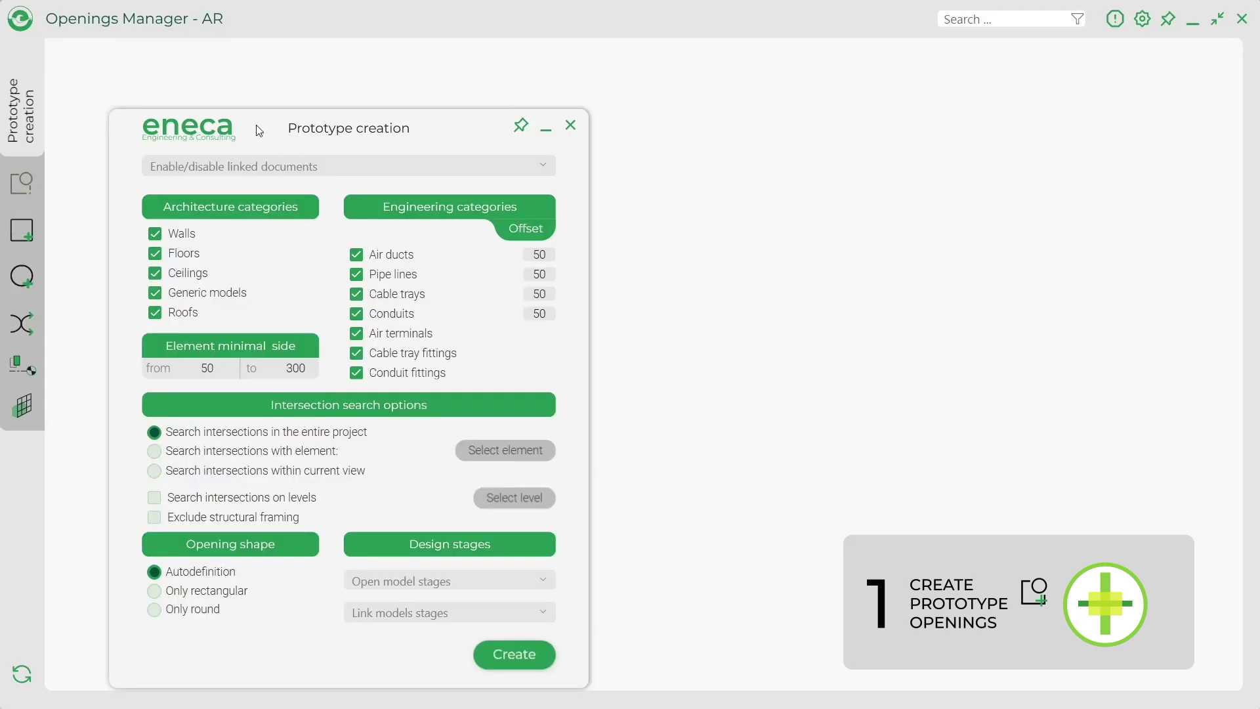
{"action": "left_click_drag", "start_coordinate": [276, 132], "coordinate": [511, 84]}
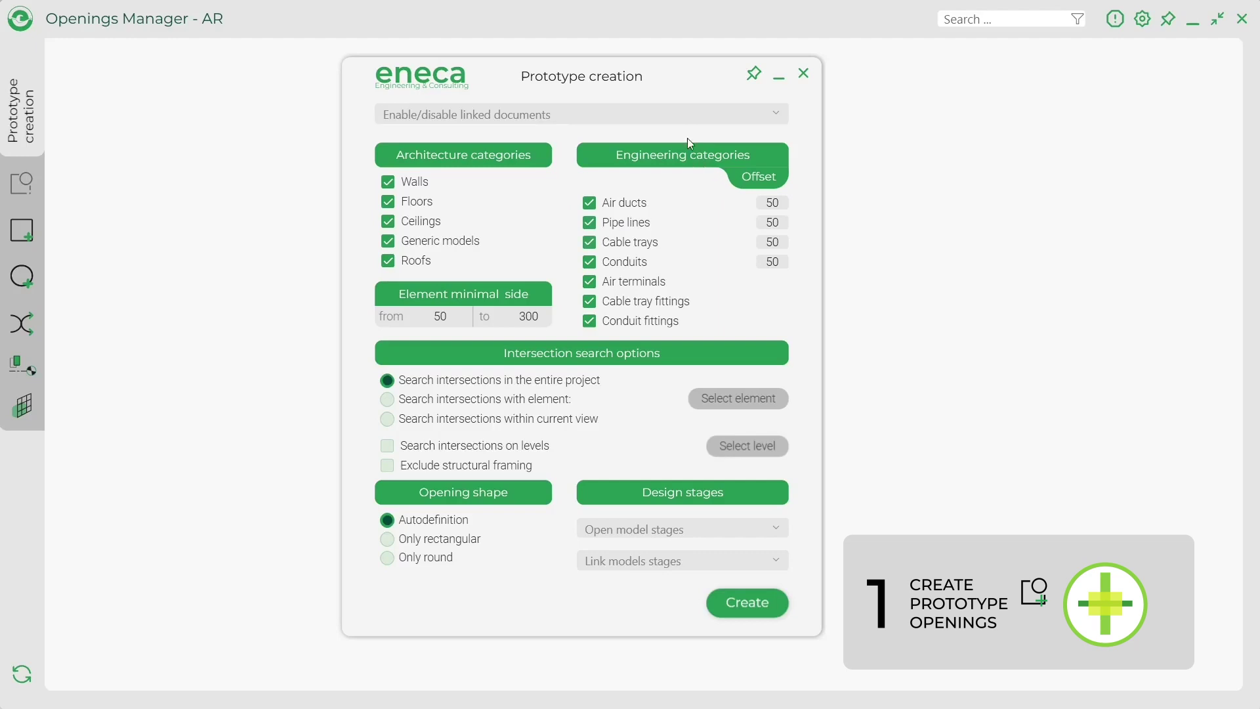
{"action": "left_click", "coordinate": [687, 119]}
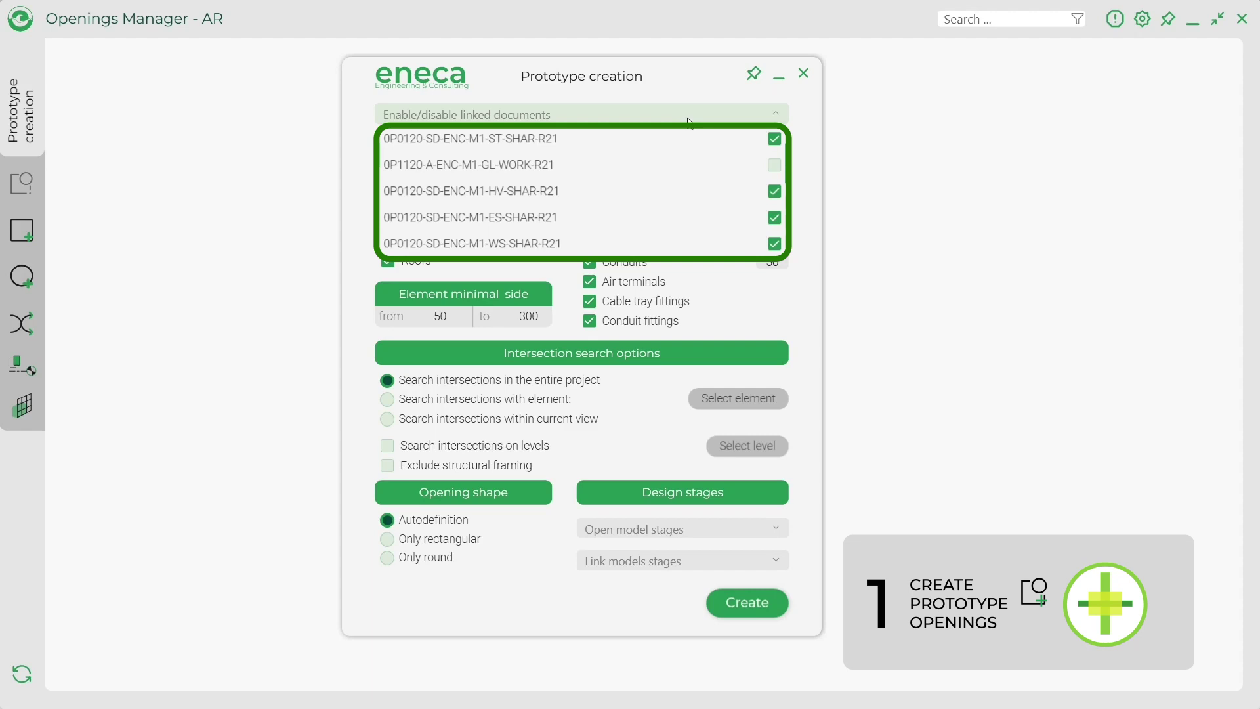
{"action": "left_click", "coordinate": [687, 117]}
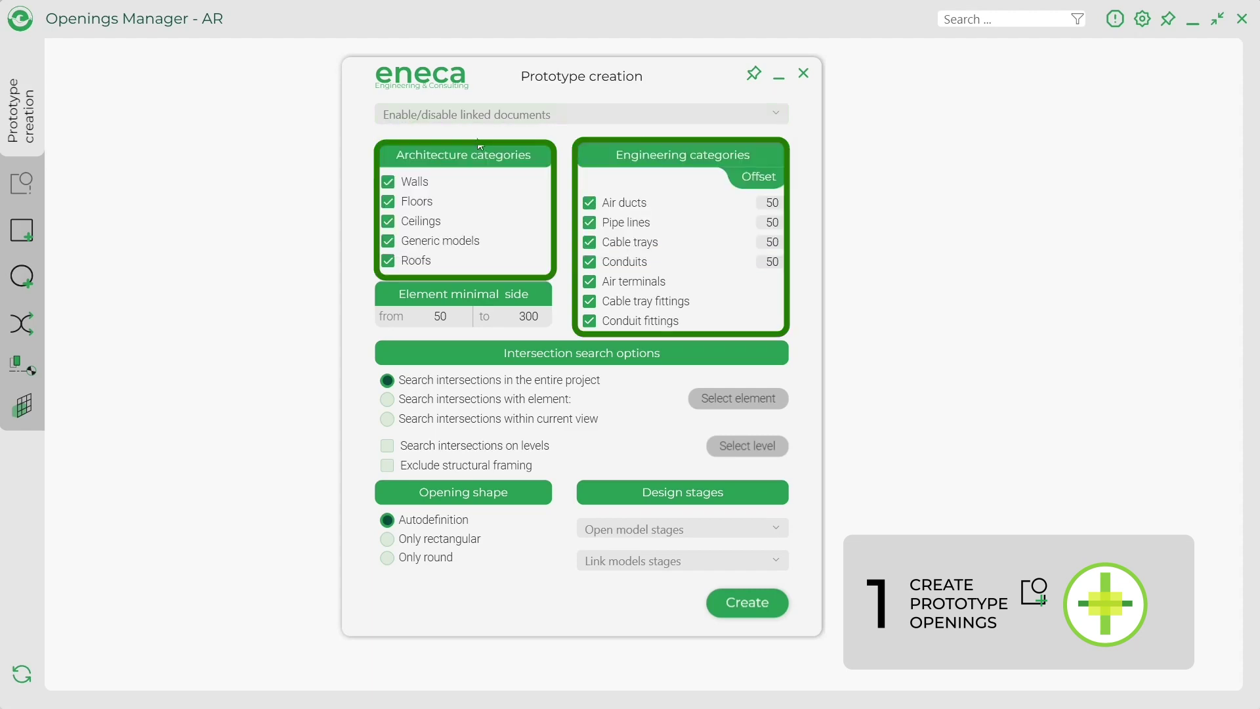
{"action": "left_click", "coordinate": [386, 185]}
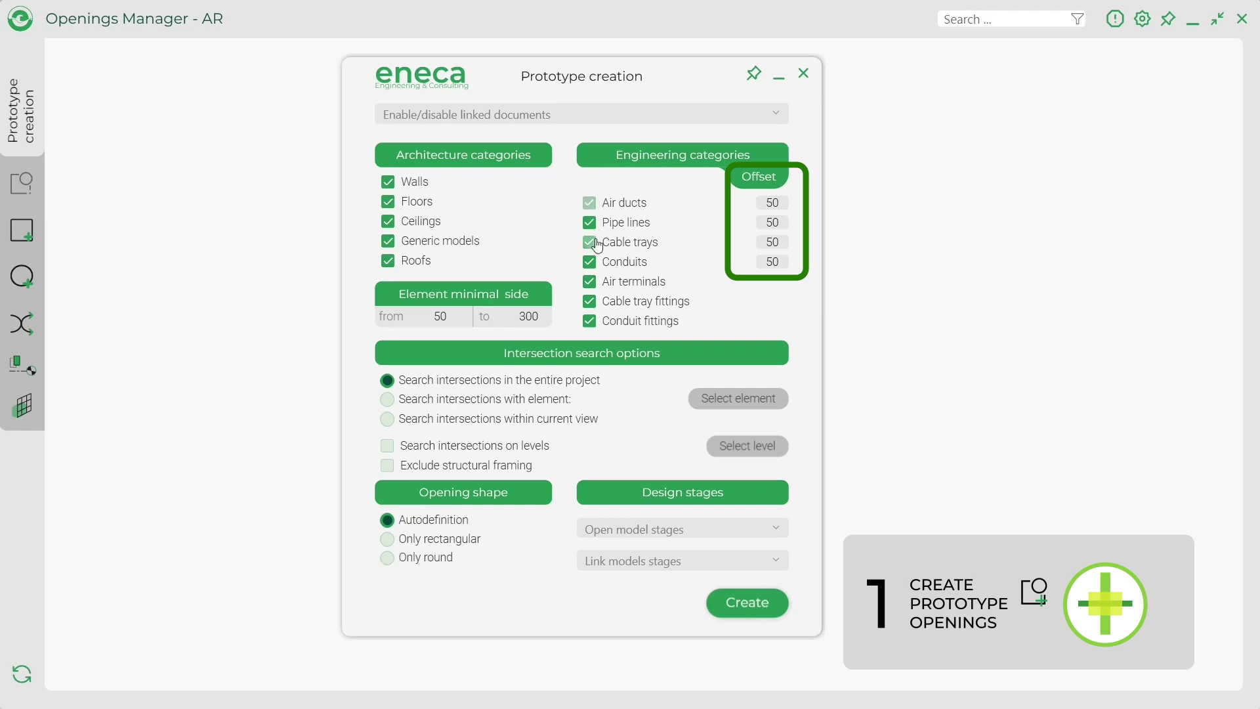
{"action": "left_click", "coordinate": [592, 262]}
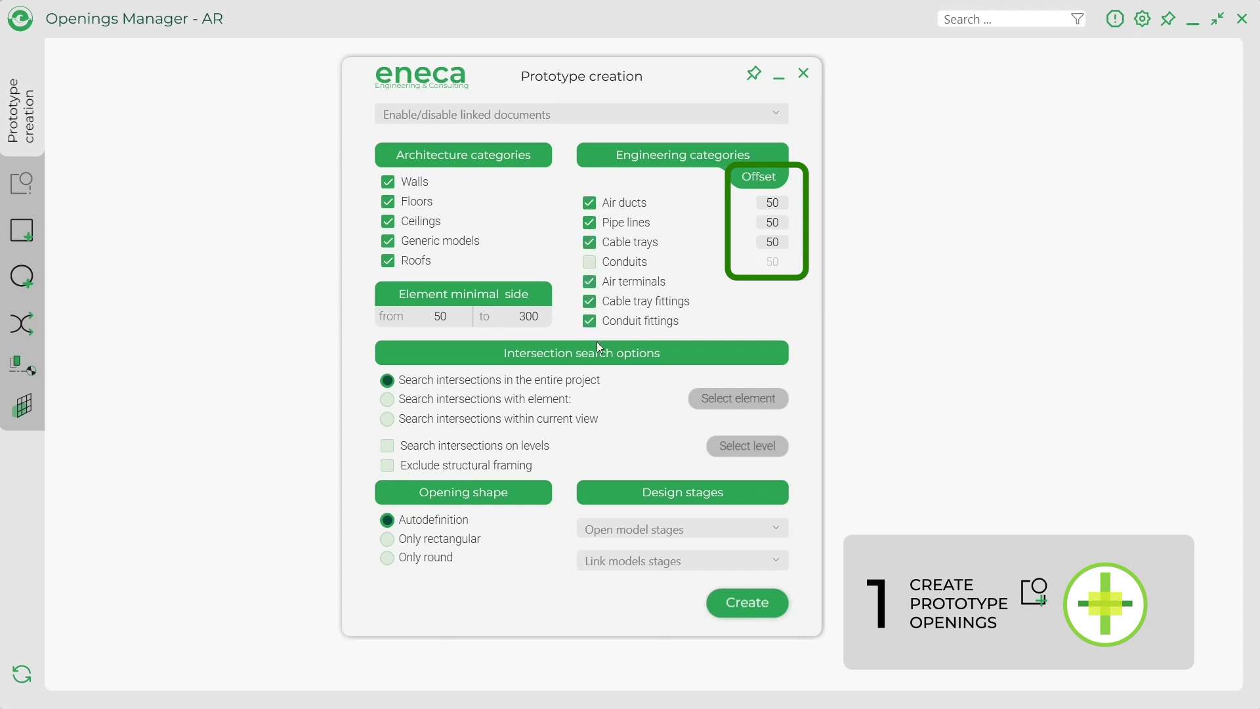
{"action": "left_click", "coordinate": [589, 261]}
{"action": "mouse_move", "coordinate": [749, 203]}
{"action": "left_mouse_down"}
{"action": "mouse_move", "coordinate": [782, 203]}
{"action": "mouse_move", "coordinate": [793, 224]}
{"action": "mouse_move", "coordinate": [764, 244]}
{"action": "left_mouse_up"}
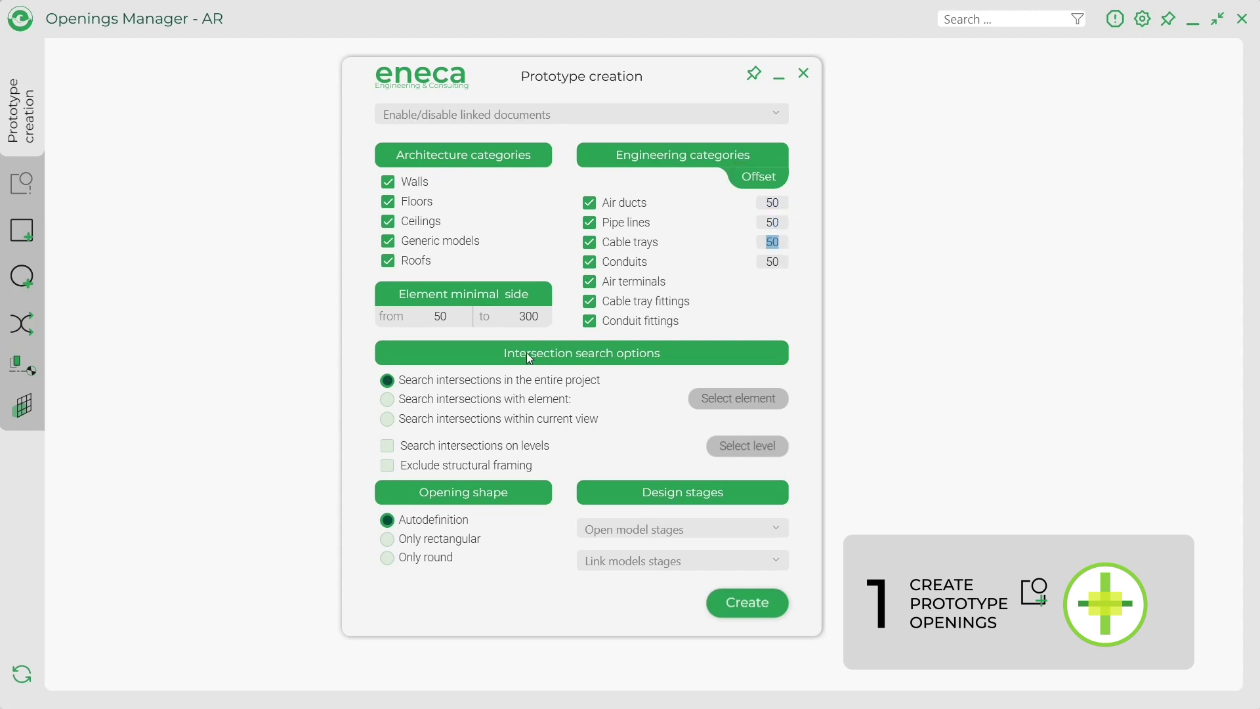
{"action": "left_click", "coordinate": [434, 317]}
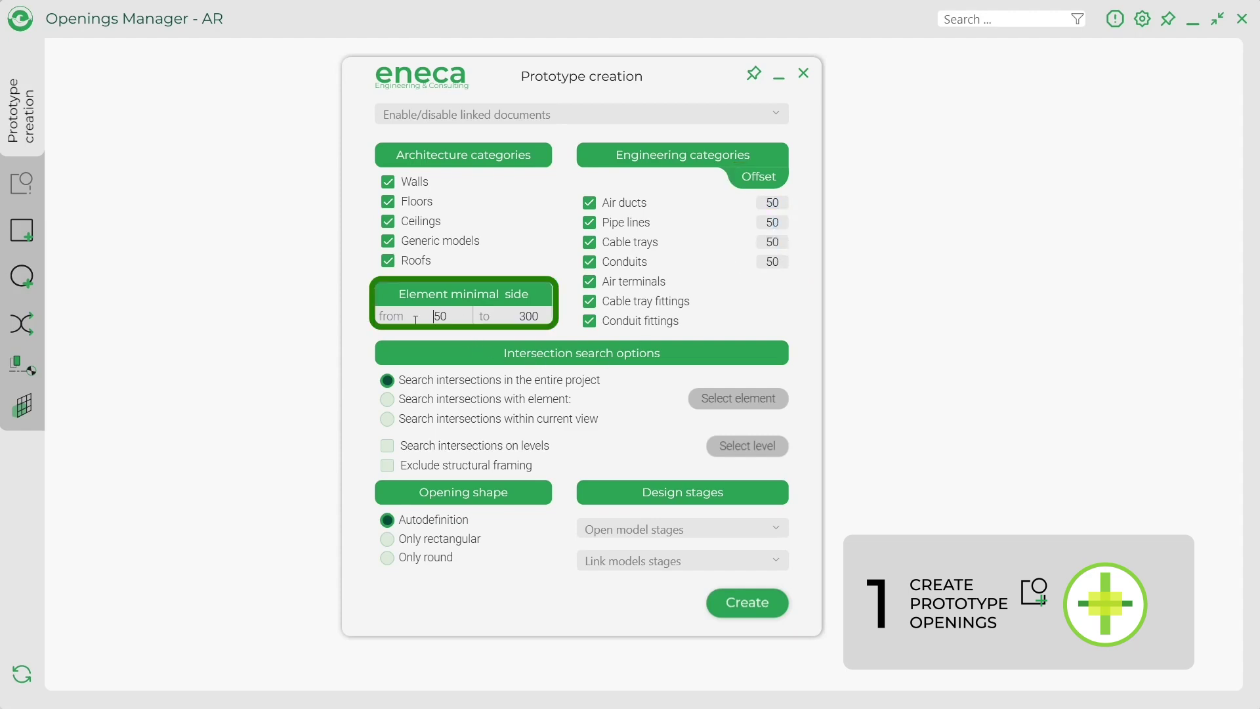
{"action": "left_click", "coordinate": [519, 315]}
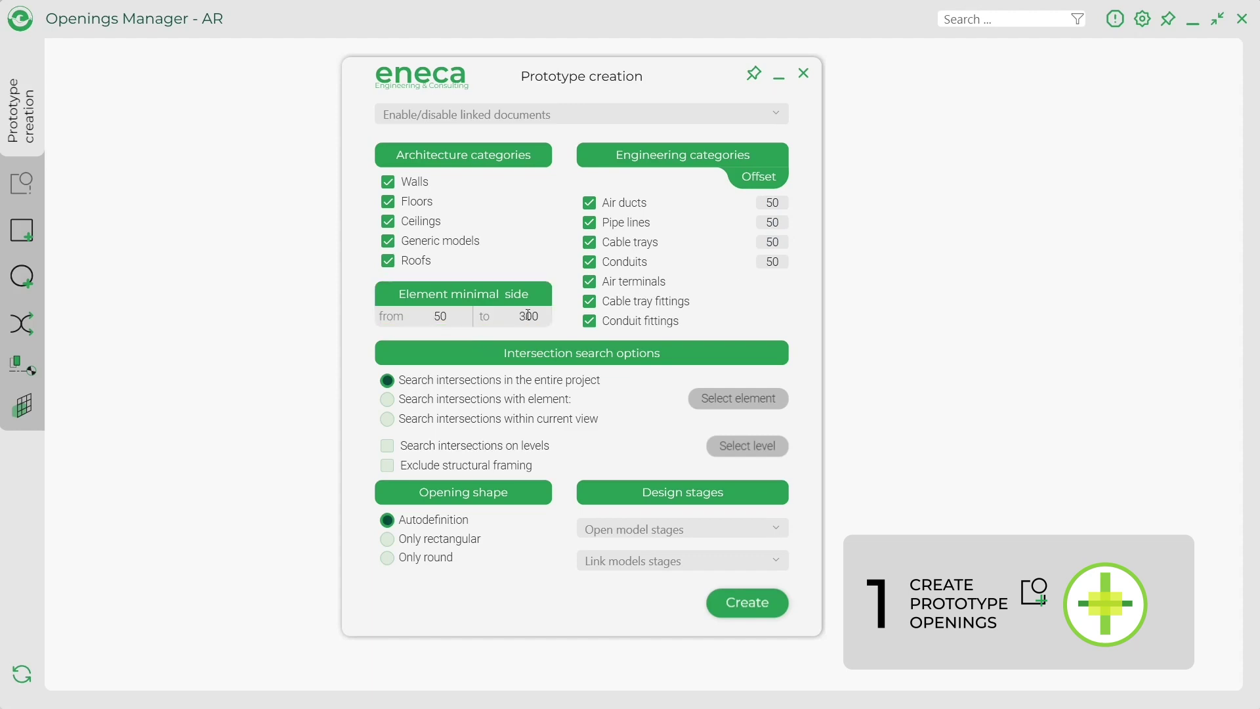
Step: Try search options: chosen element, current view, levels without OG 2- OK RFB, no structural framing
{"action": "left_click", "coordinate": [427, 402]}
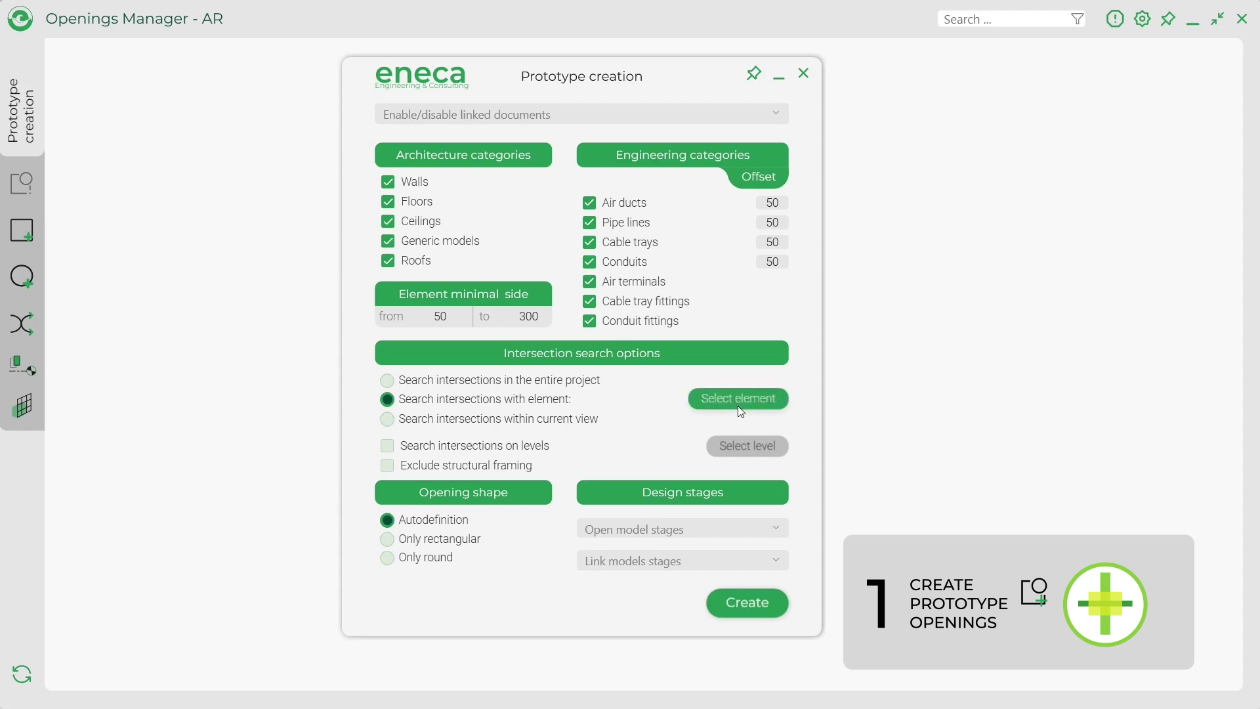
{"action": "left_click", "coordinate": [494, 424]}
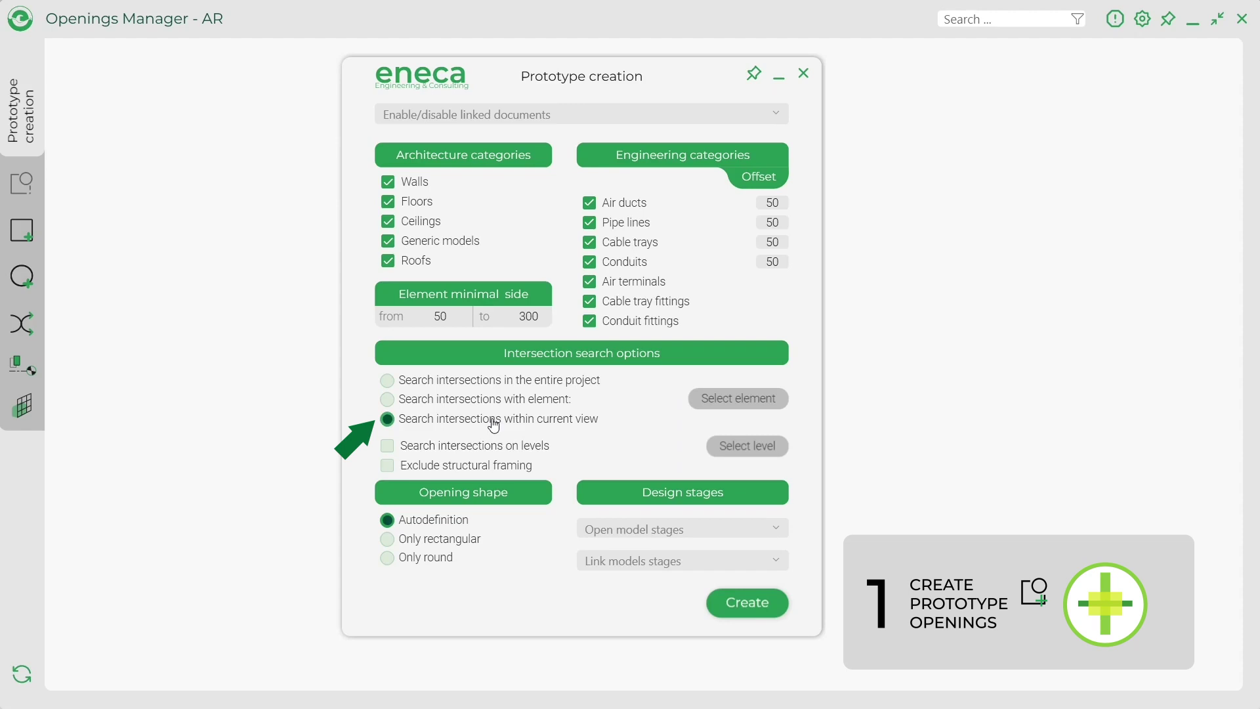
{"action": "left_click", "coordinate": [457, 453]}
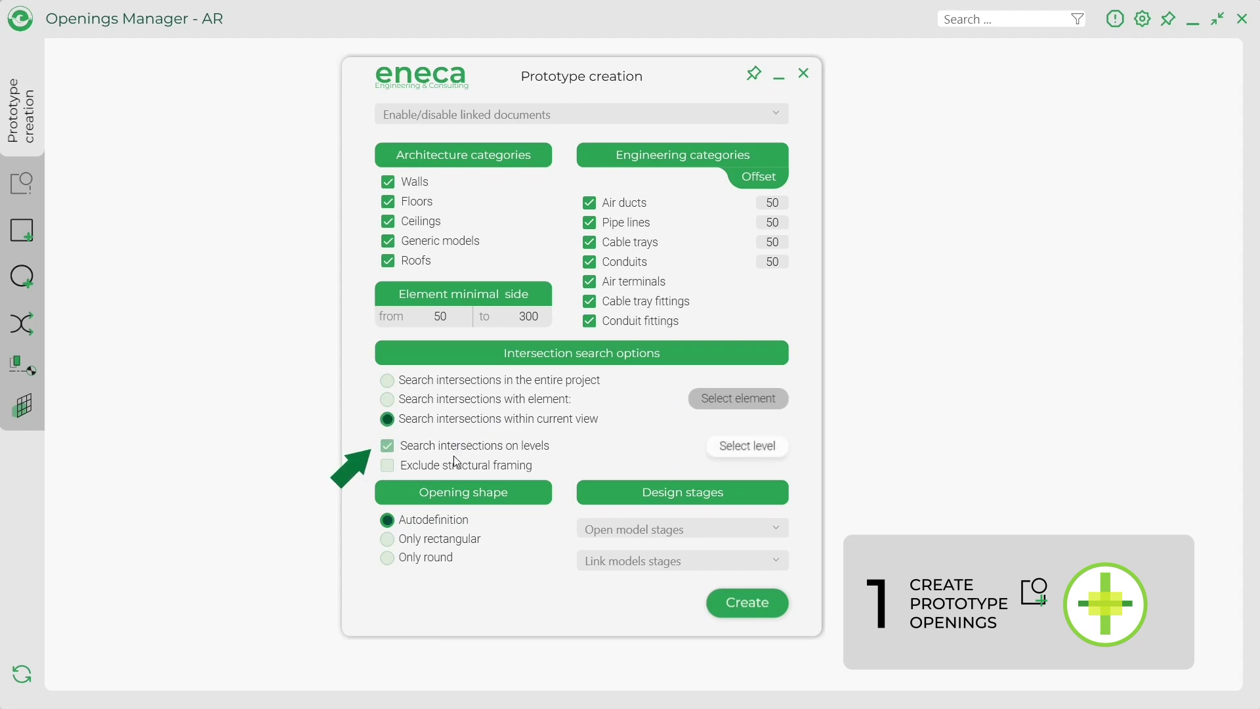
{"action": "left_click", "coordinate": [744, 442]}
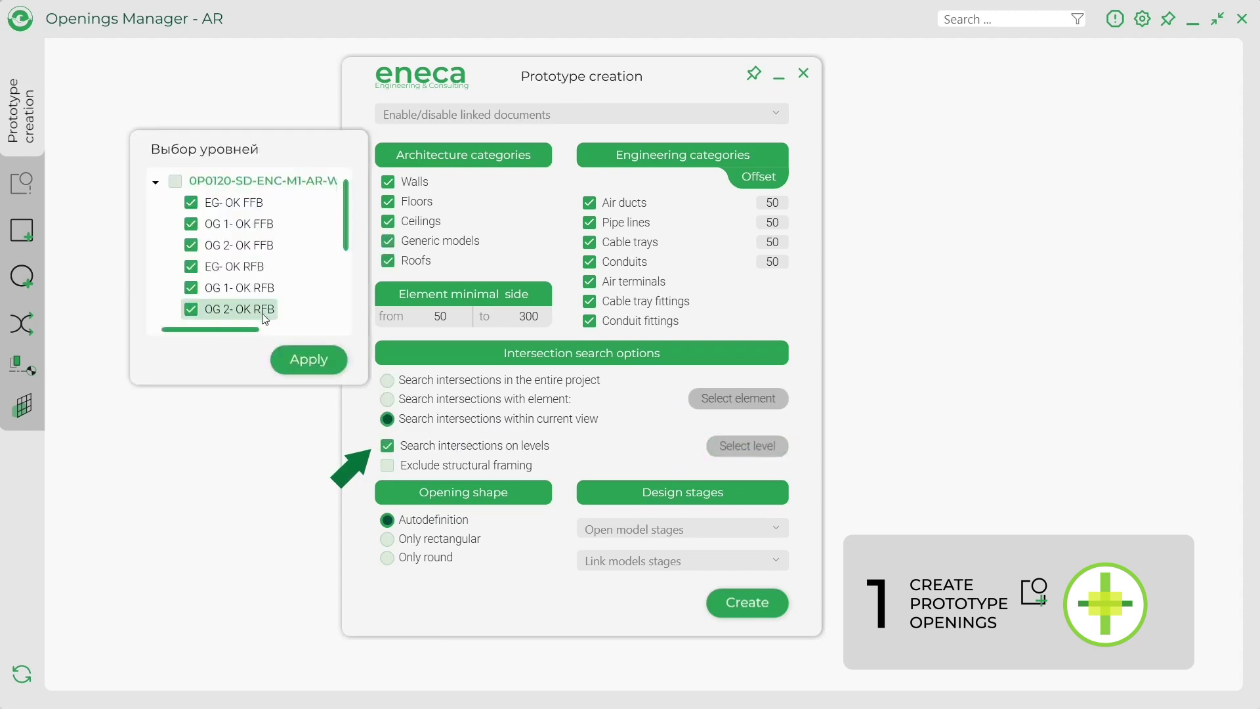
{"action": "left_click", "coordinate": [191, 245]}
{"action": "left_click", "coordinate": [296, 358]}
{"action": "left_click", "coordinate": [388, 465]}
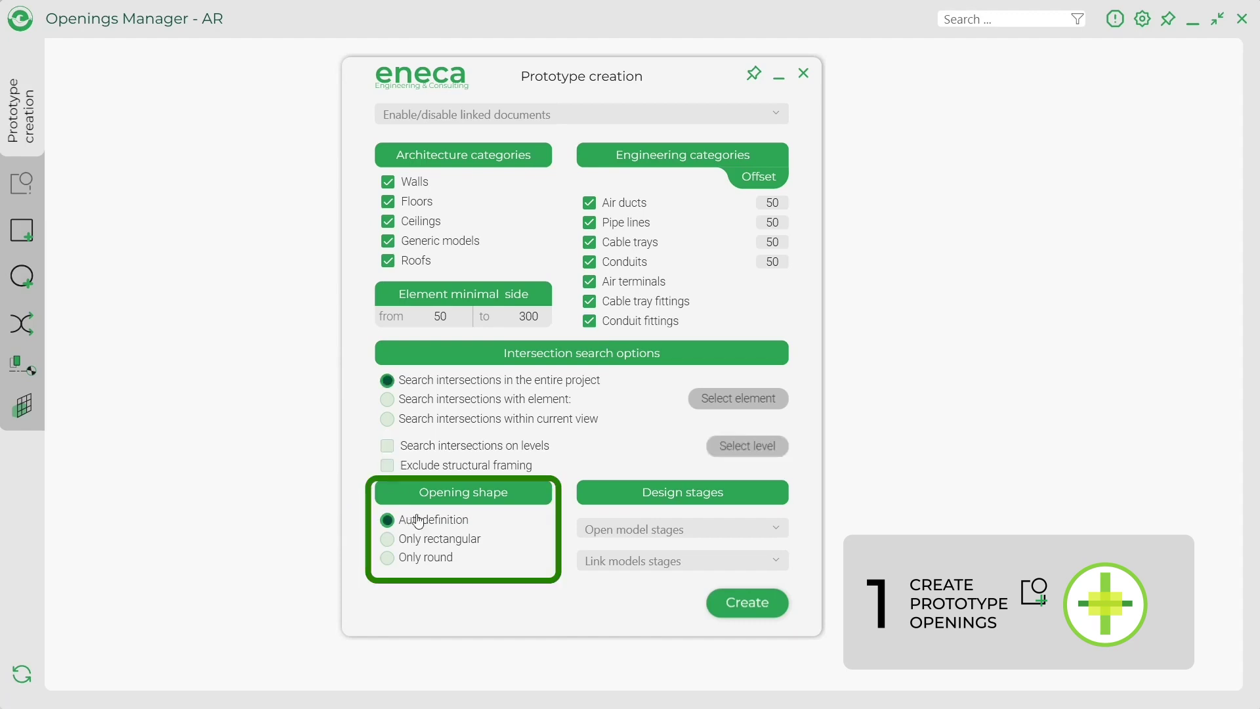
Step: Return the opening shape to Autodefinition, check the design stages, and create the prototype openings
{"action": "left_click", "coordinate": [410, 541]}
{"action": "left_click", "coordinate": [413, 558]}
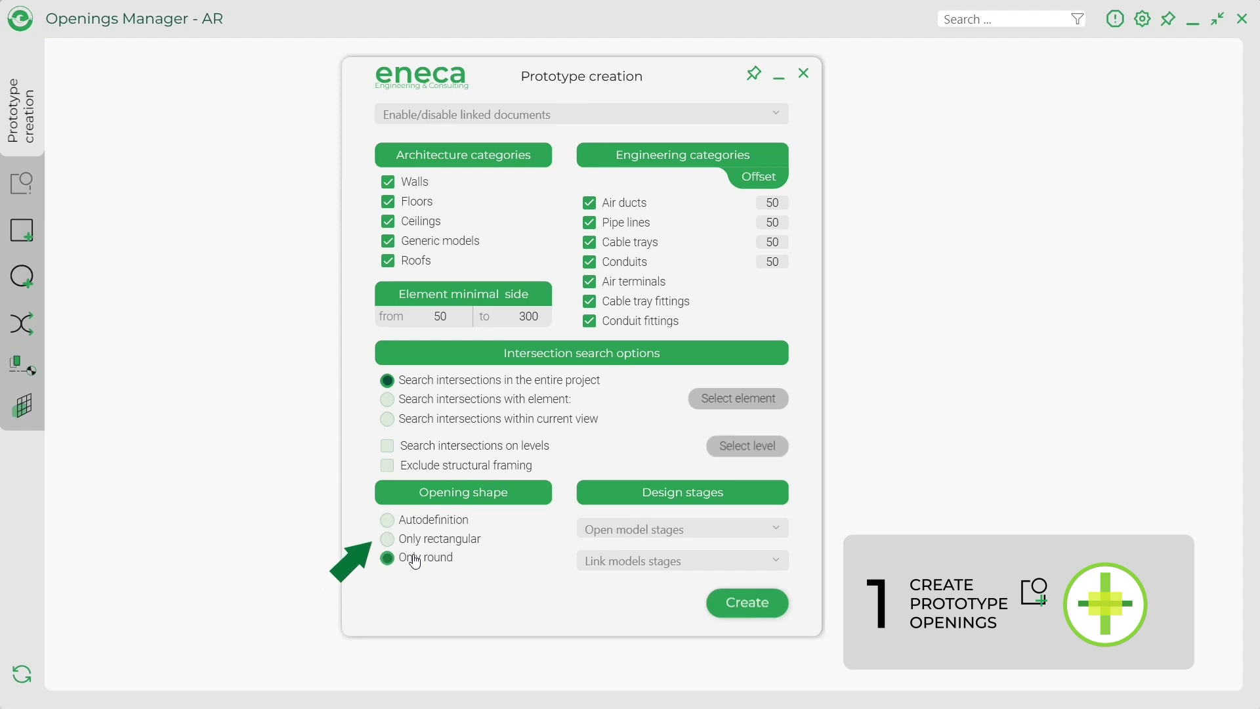
{"action": "left_click", "coordinate": [389, 519]}
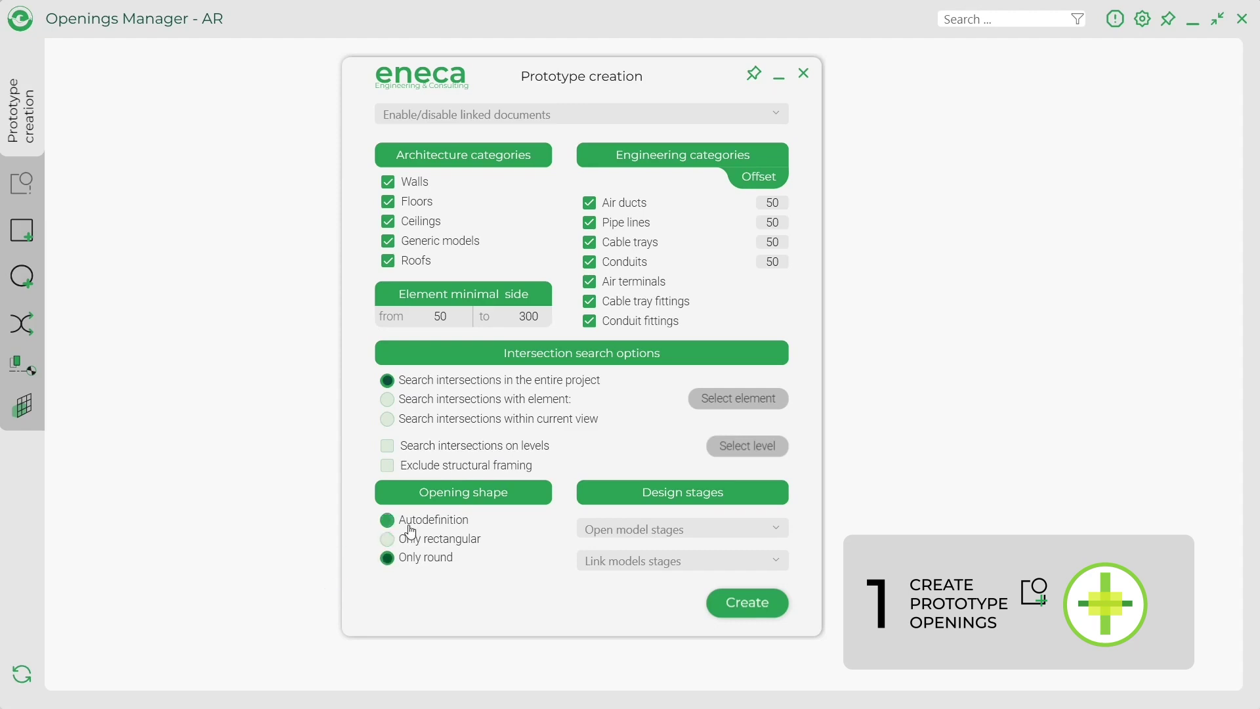
{"action": "left_click", "coordinate": [658, 542]}
{"action": "left_click", "coordinate": [657, 538]}
{"action": "left_click", "coordinate": [664, 561]}
{"action": "left_click", "coordinate": [665, 559]}
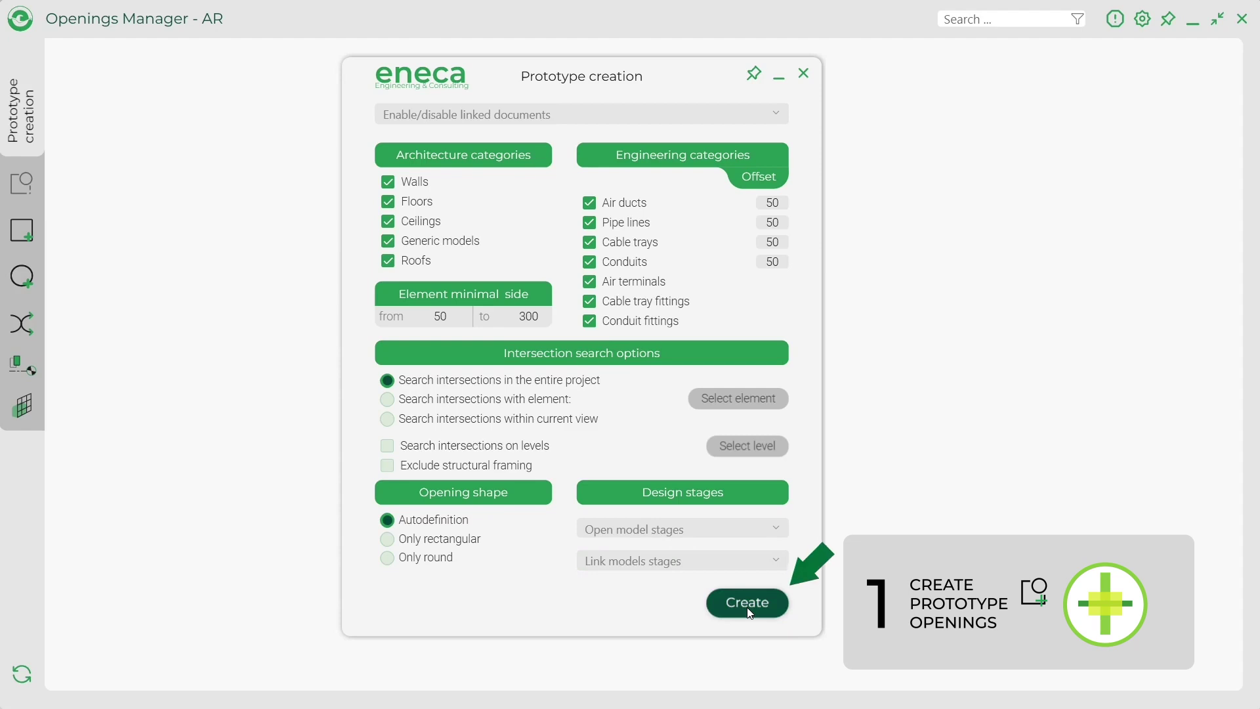
{"action": "left_click", "coordinate": [751, 614]}
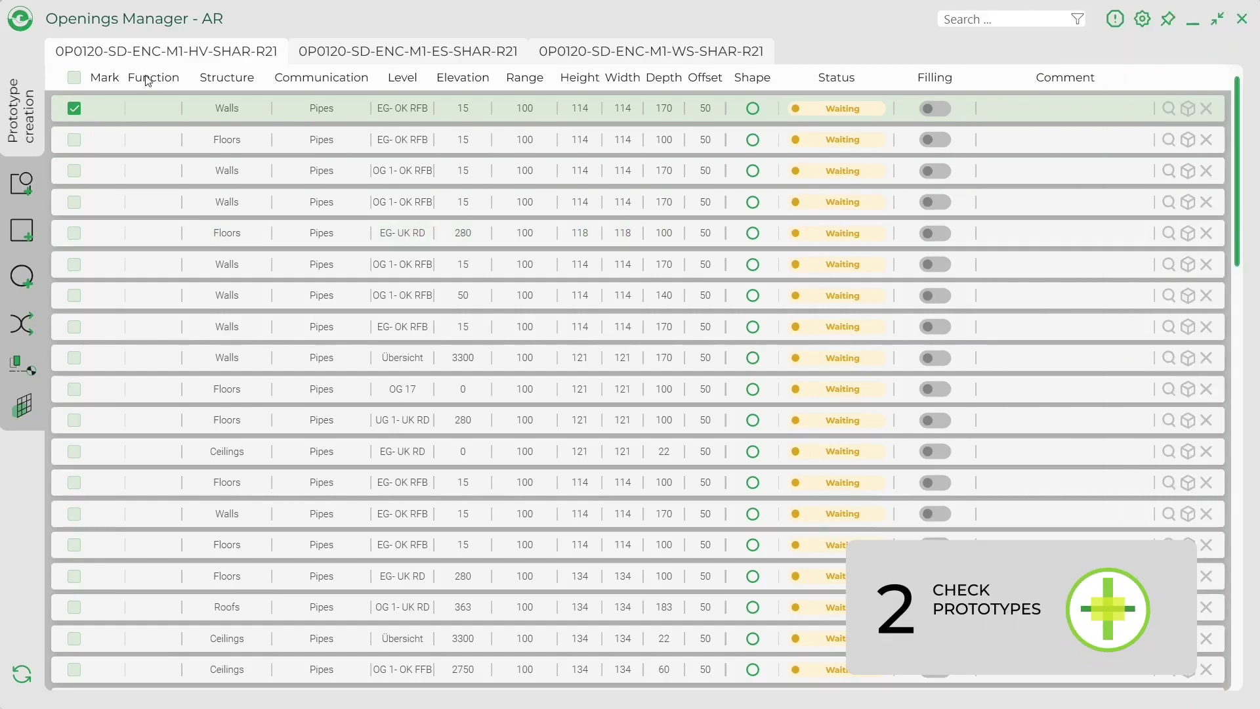
Step: Switch to the ES linked model's prototypes, all marked Waiting
{"action": "left_click", "coordinate": [345, 51]}
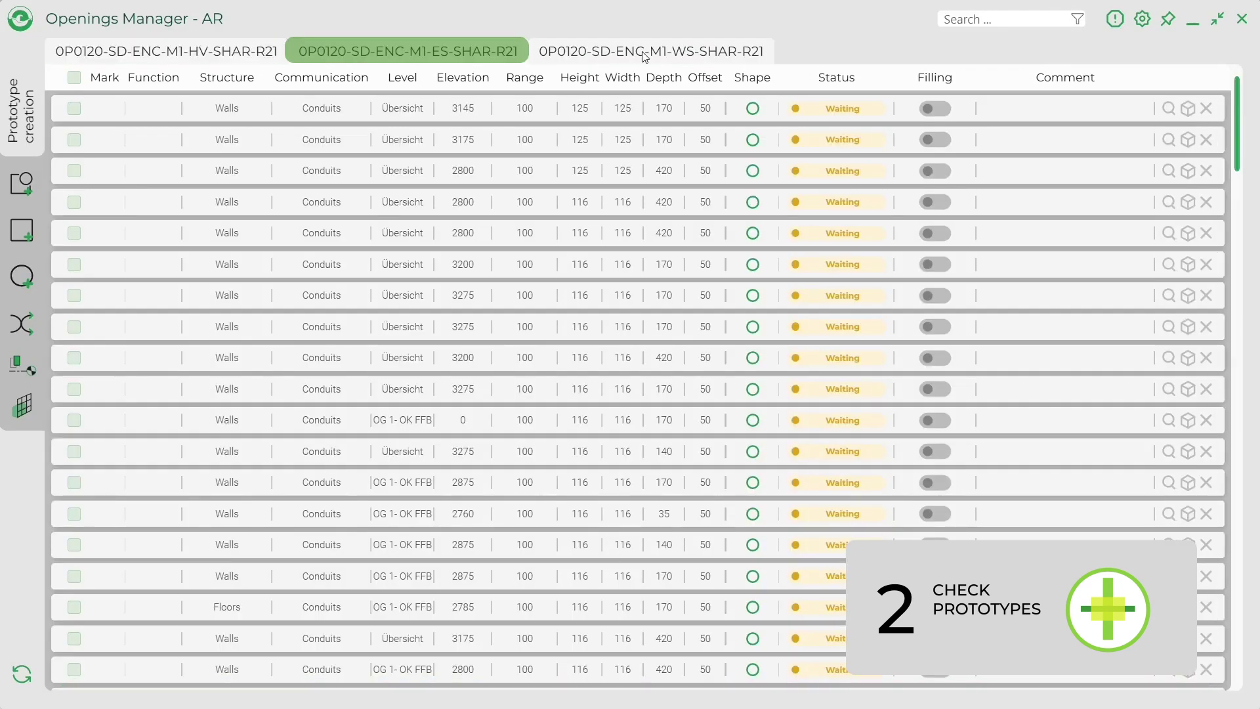
Step: Check the WS model's prototypes, then change the first prototype's status to Ignored
{"action": "left_click", "coordinate": [645, 53]}
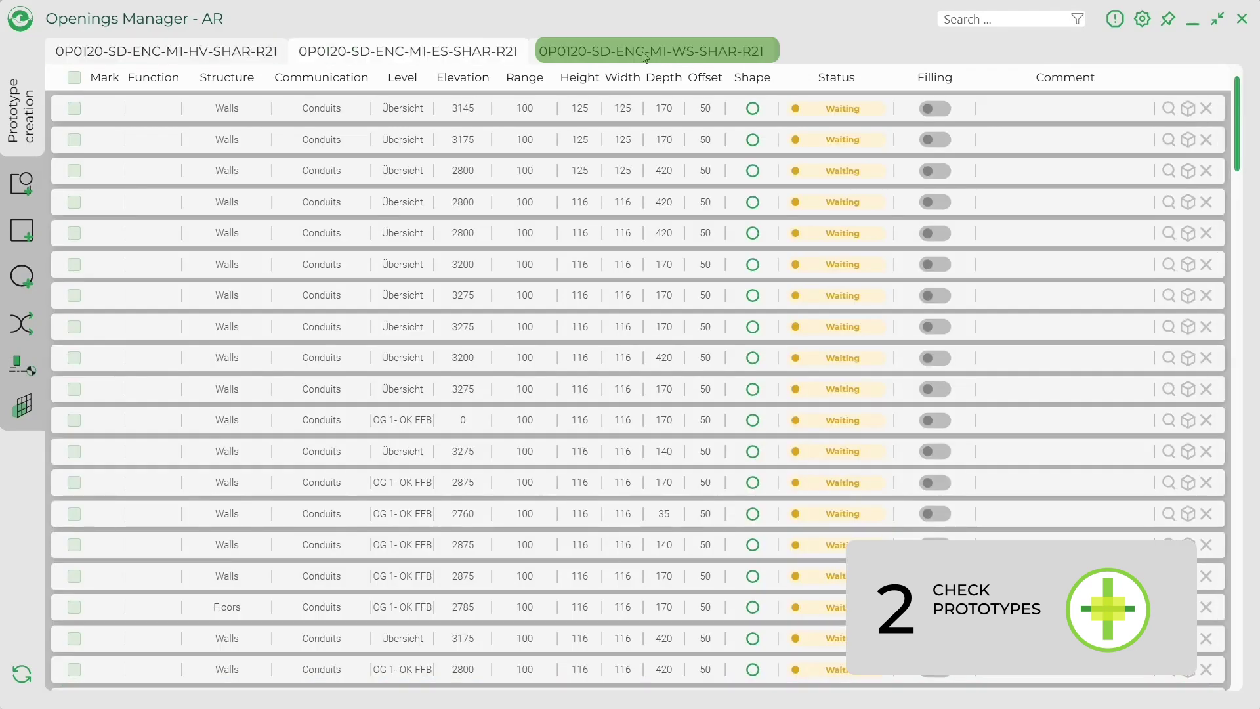
{"action": "left_click", "coordinate": [836, 108]}
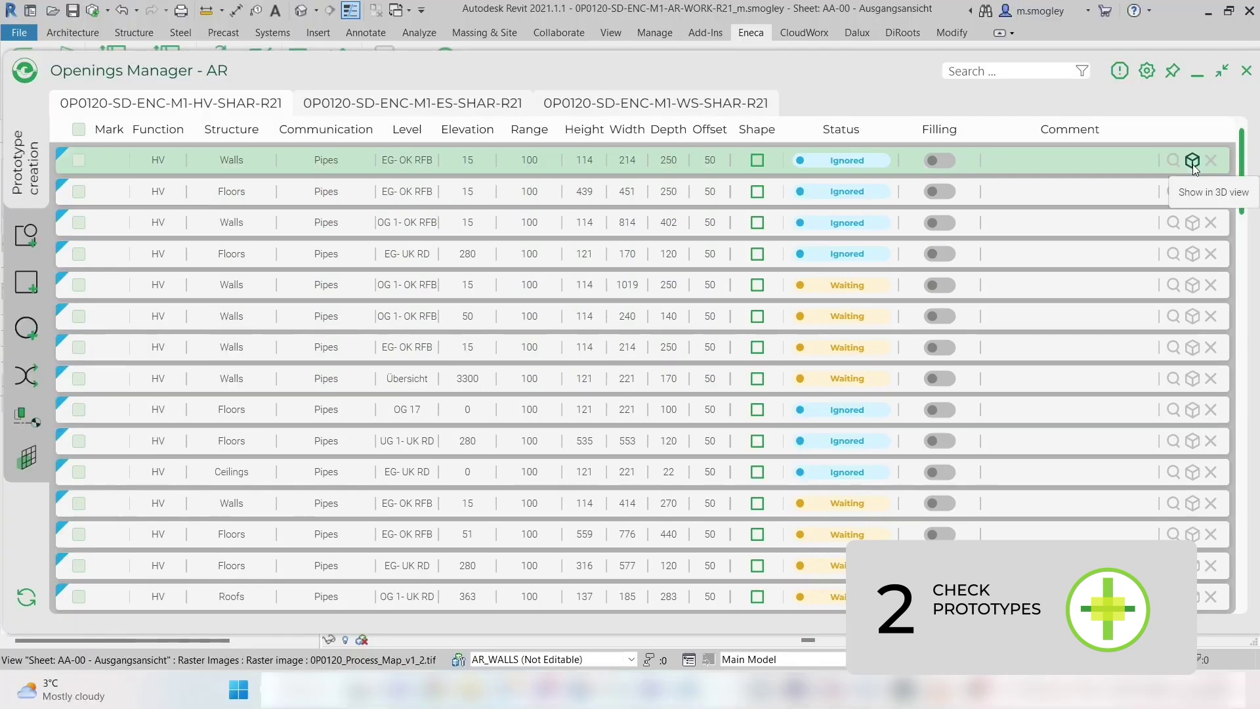
Step: Show the first prototype in the 3D view and select its rectangular box in the model
{"action": "left_click", "coordinate": [1191, 162]}
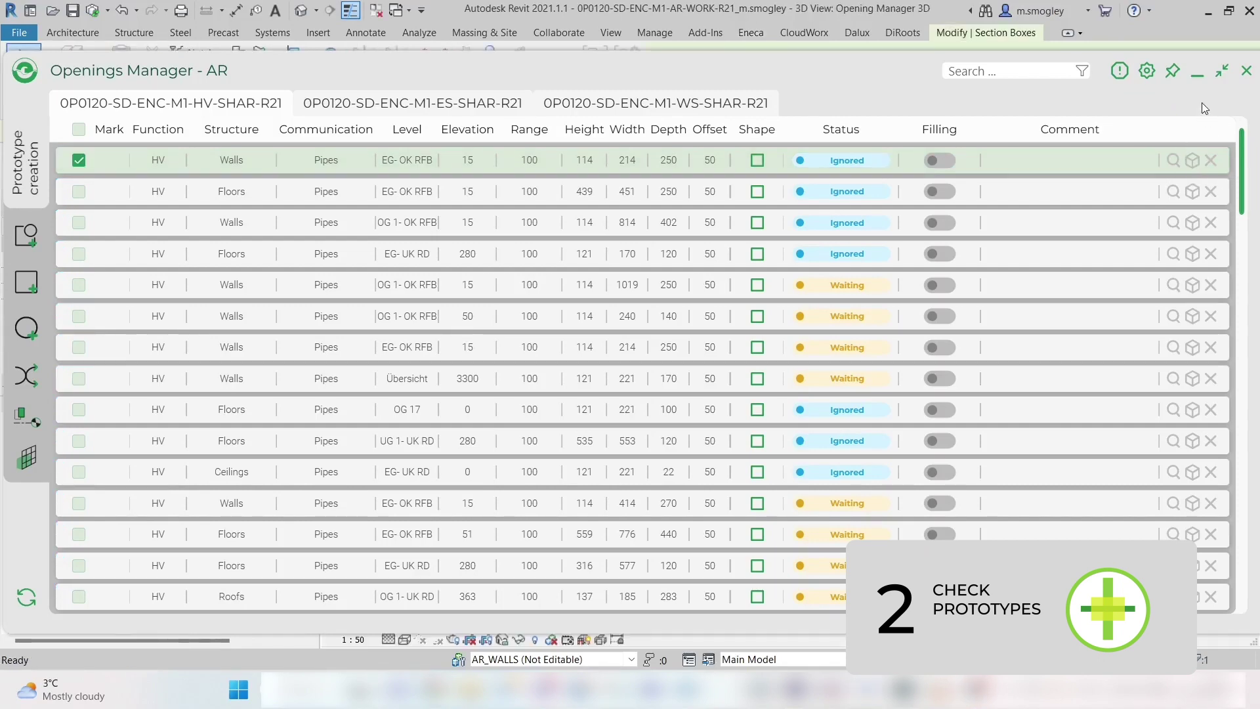
{"action": "left_click", "coordinate": [1198, 77]}
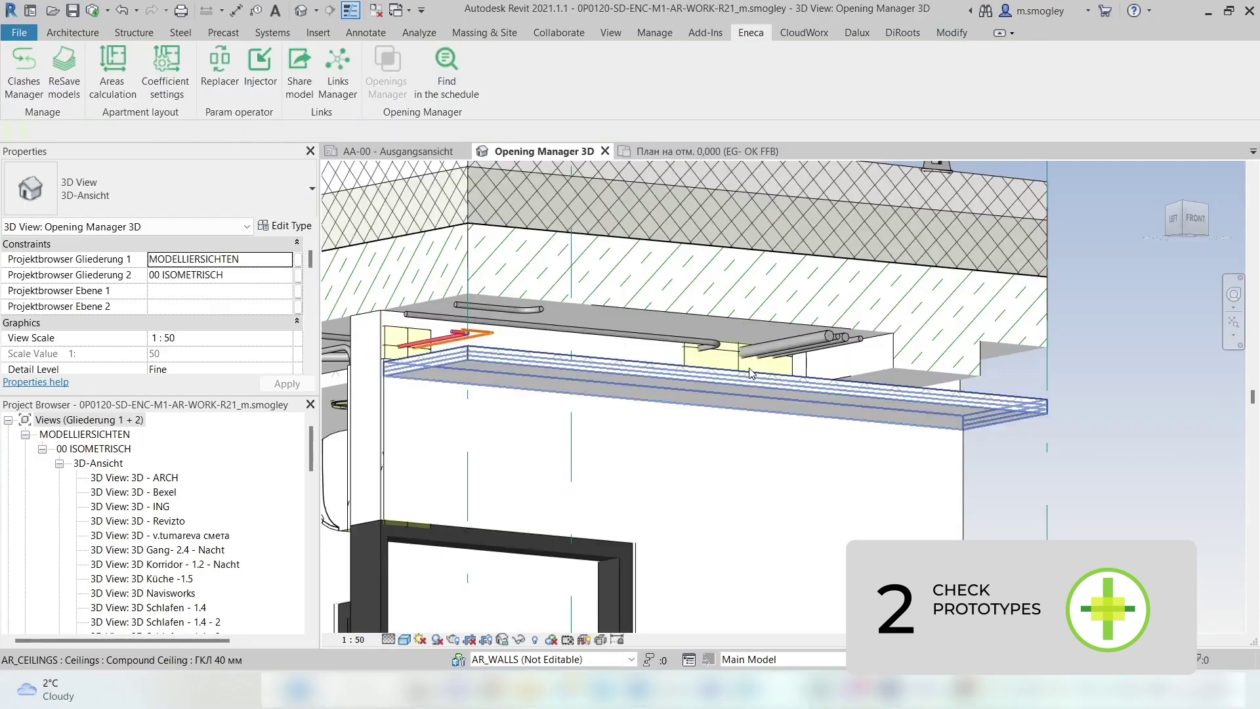
{"action": "left_click", "coordinate": [750, 371]}
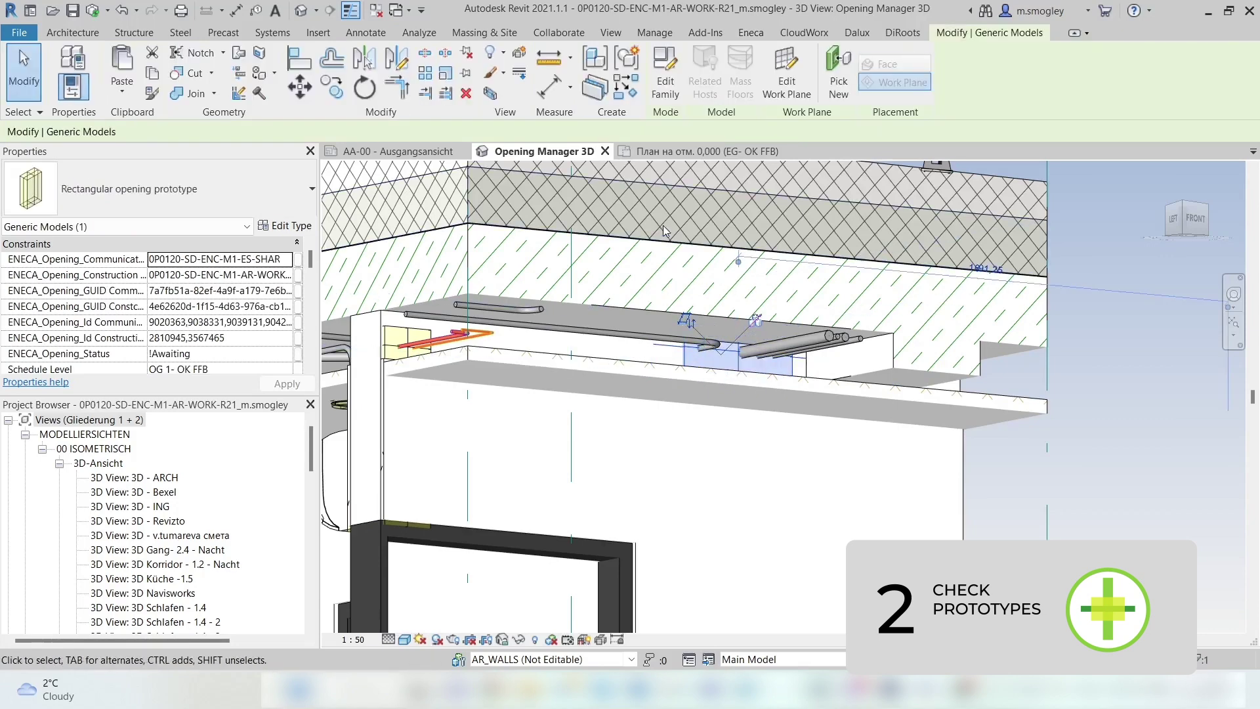
Step: Locate a picked model prototype in the list with Eneca Find, then show the first HV wall prototype in 3D
{"action": "left_click", "coordinate": [751, 35]}
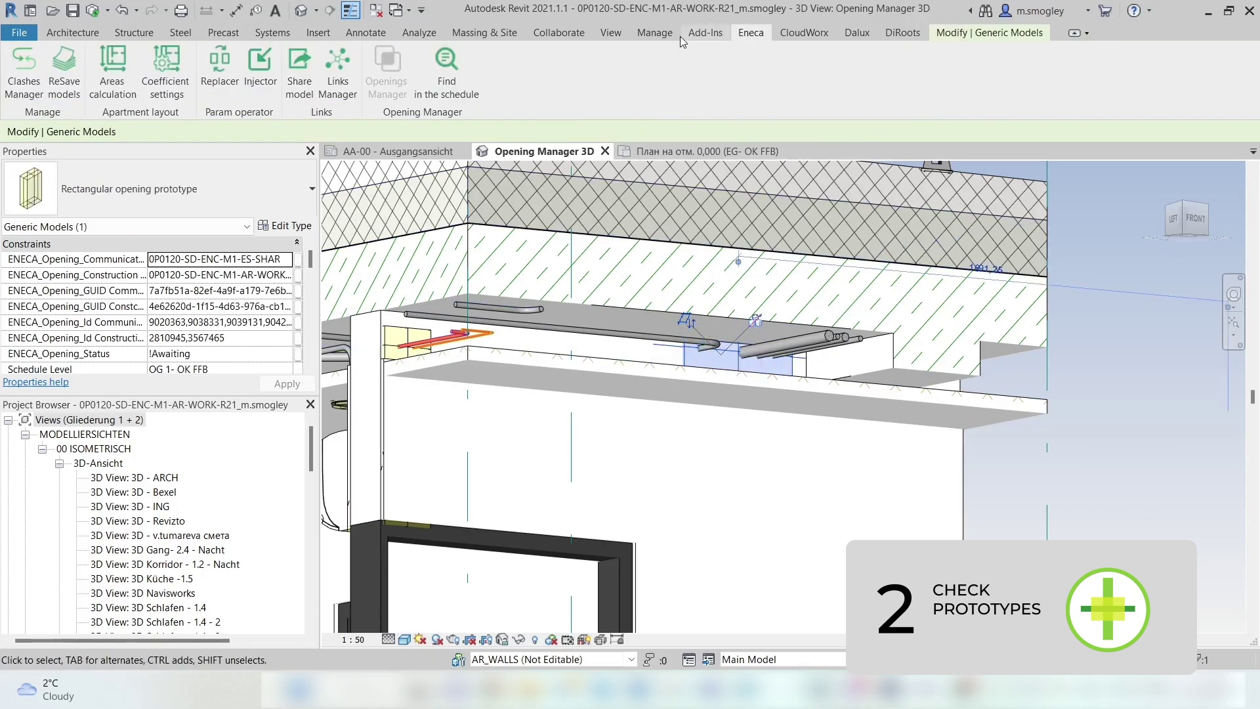
{"action": "left_click", "coordinate": [459, 69]}
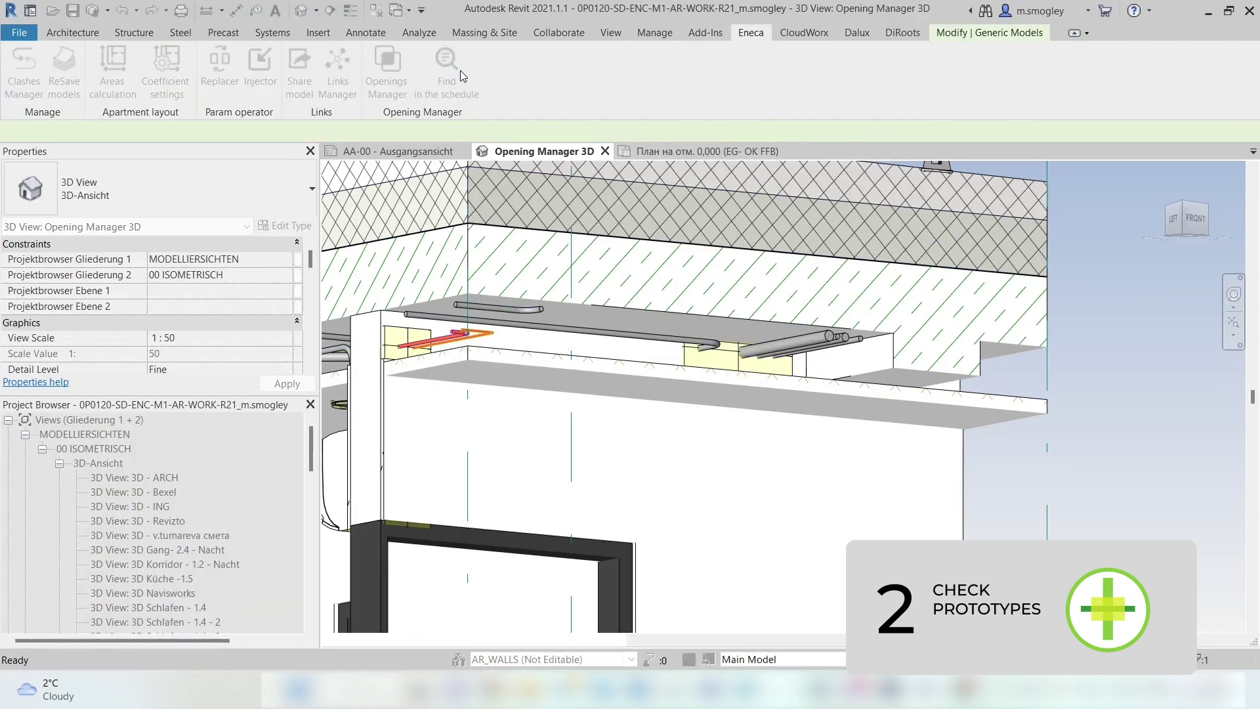
{"action": "left_click", "coordinate": [465, 334]}
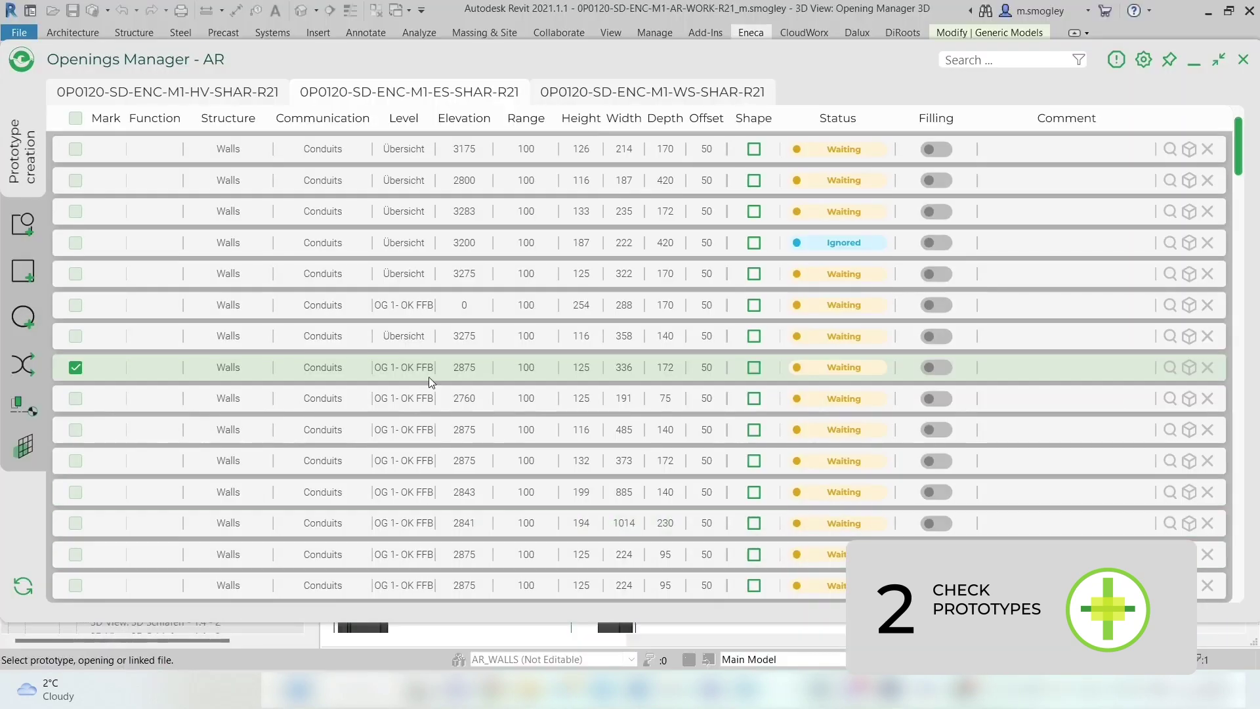
{"action": "double_click", "coordinate": [442, 377]}
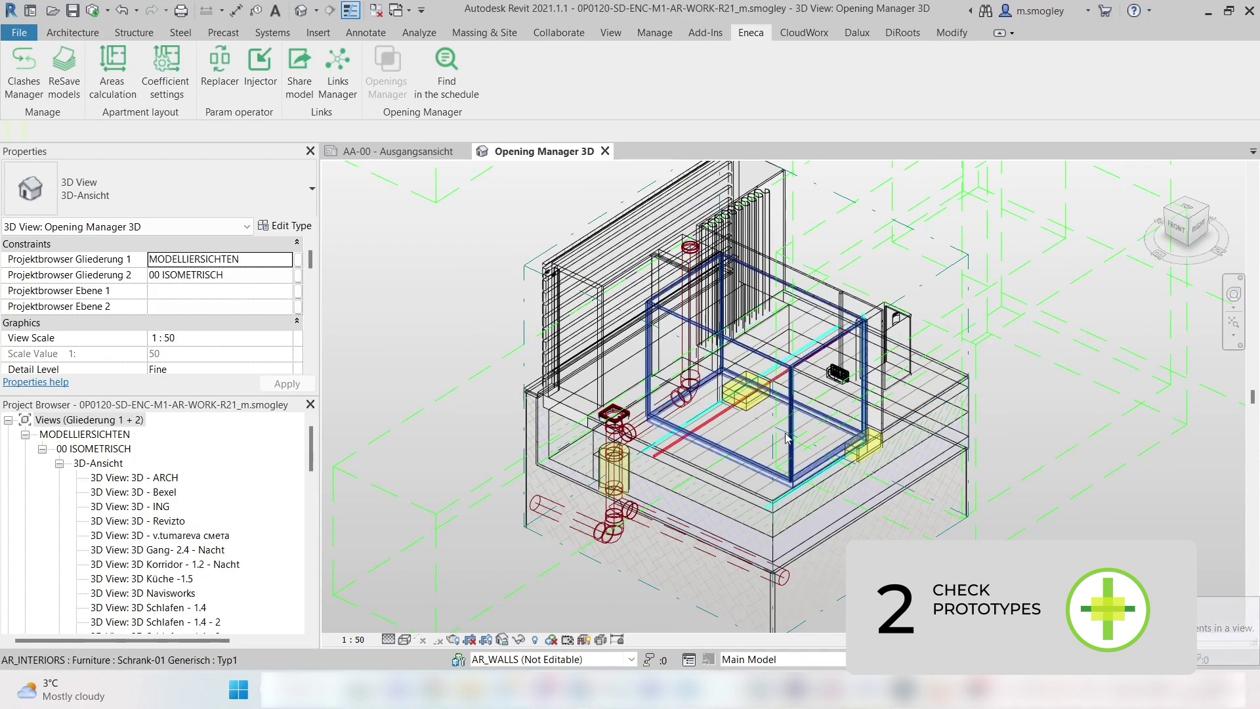
{"action": "left_click", "coordinate": [746, 403]}
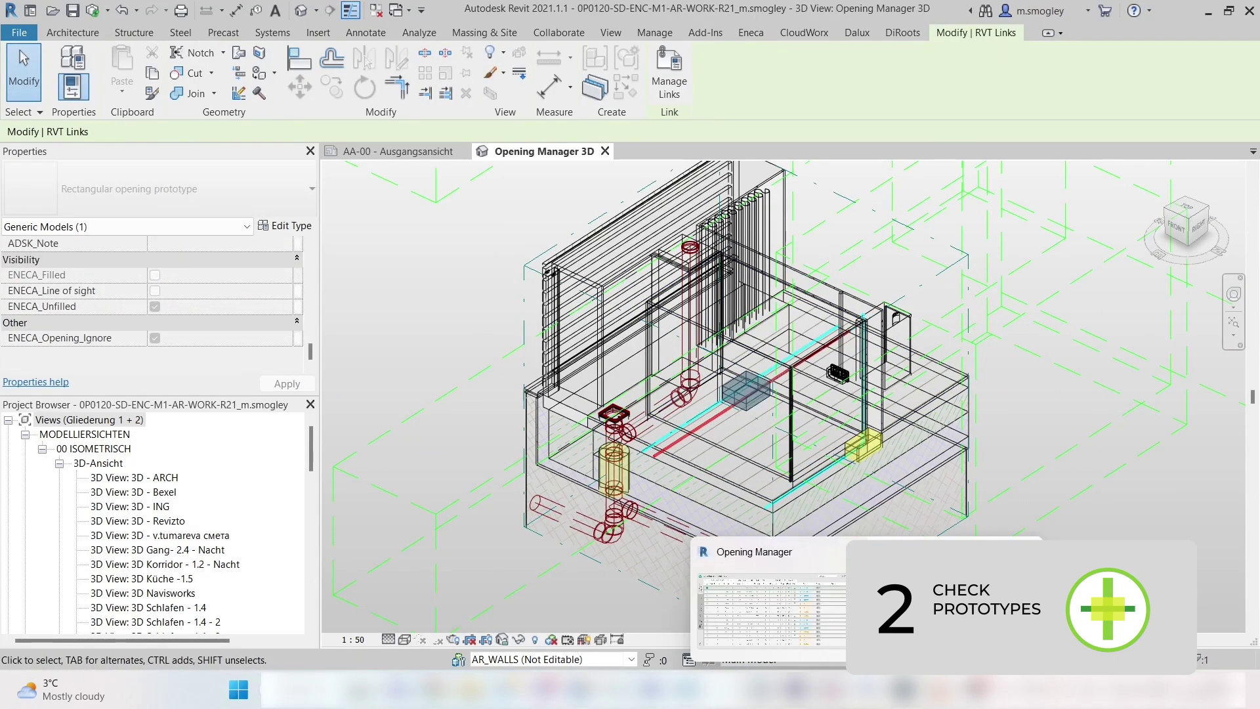
{"action": "left_click", "coordinate": [817, 555]}
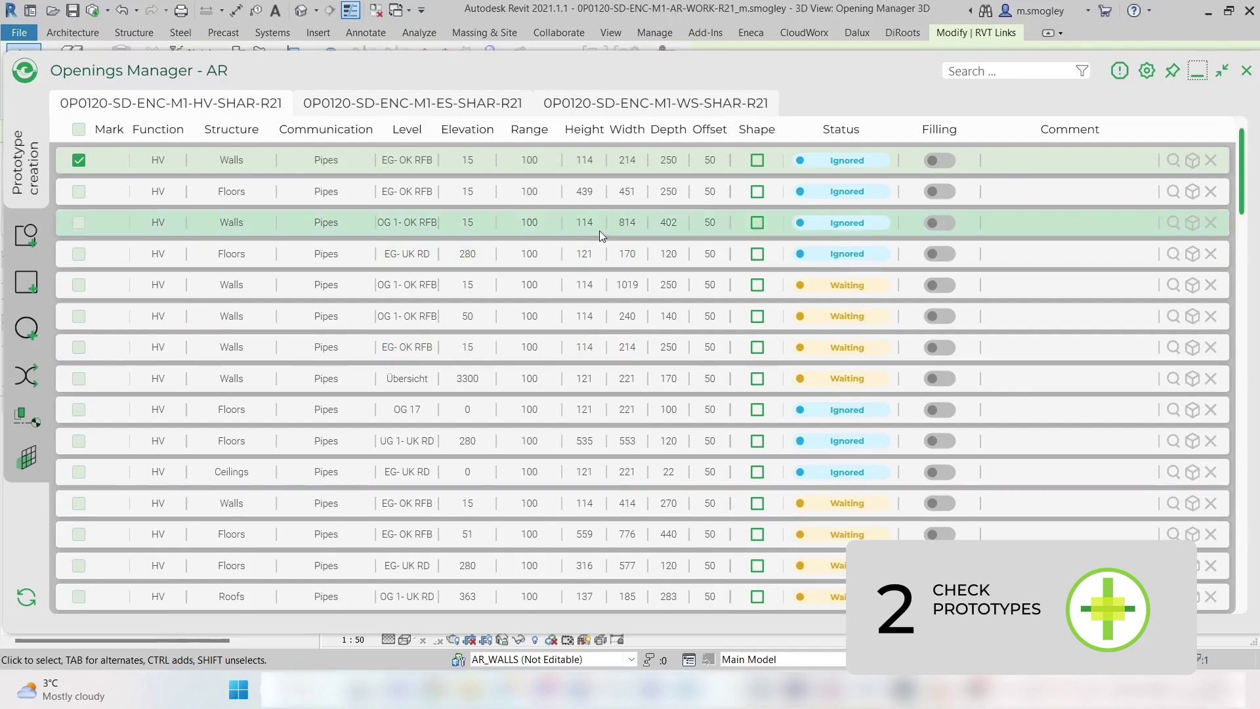
{"action": "double_click", "coordinate": [218, 347]}
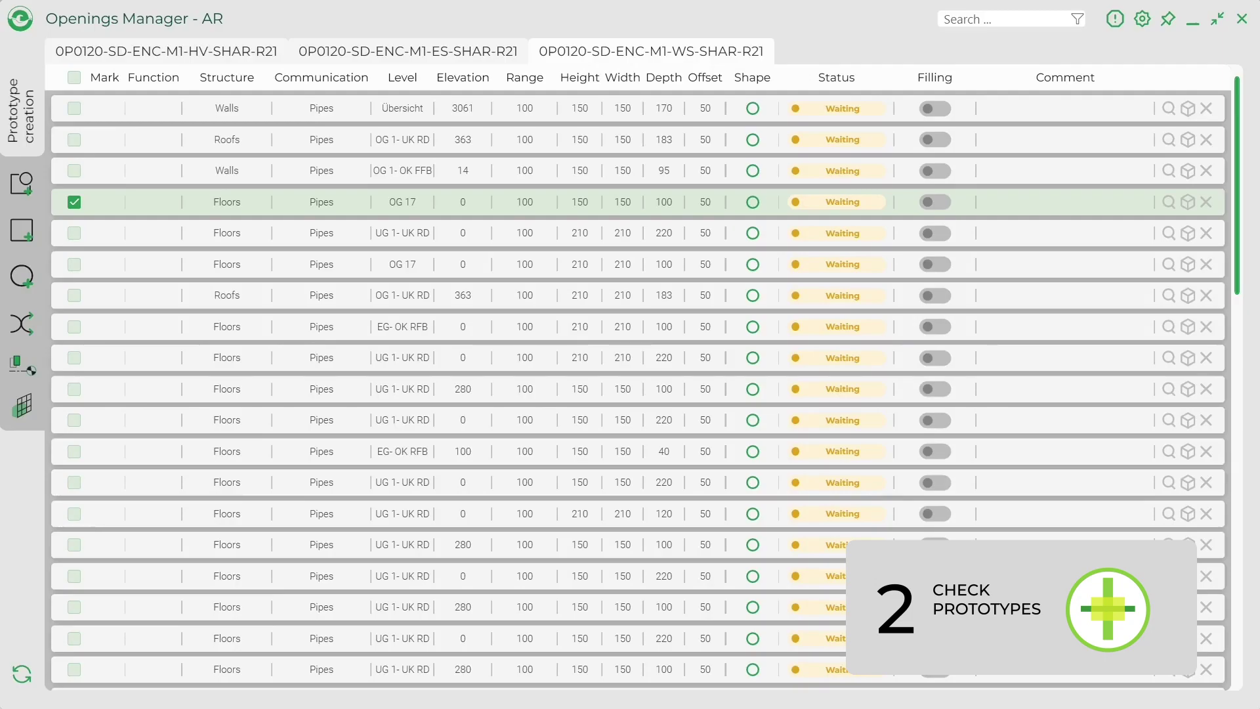
Step: Enter 'Comment' on the fourth prototype, sort by level, and copy prototypes from EG-OK FFB to other levels
{"action": "left_click", "coordinate": [1011, 201]}
{"action": "type", "text": "Comment"}
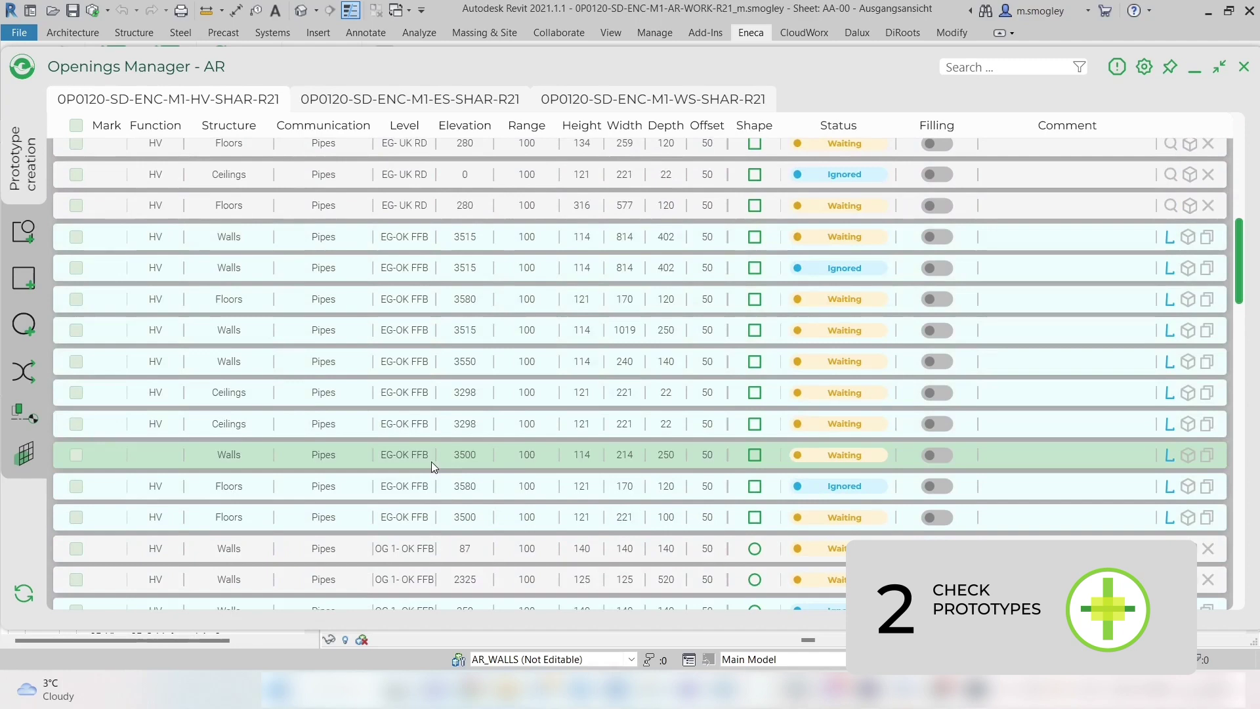
{"action": "left_click", "coordinate": [403, 126]}
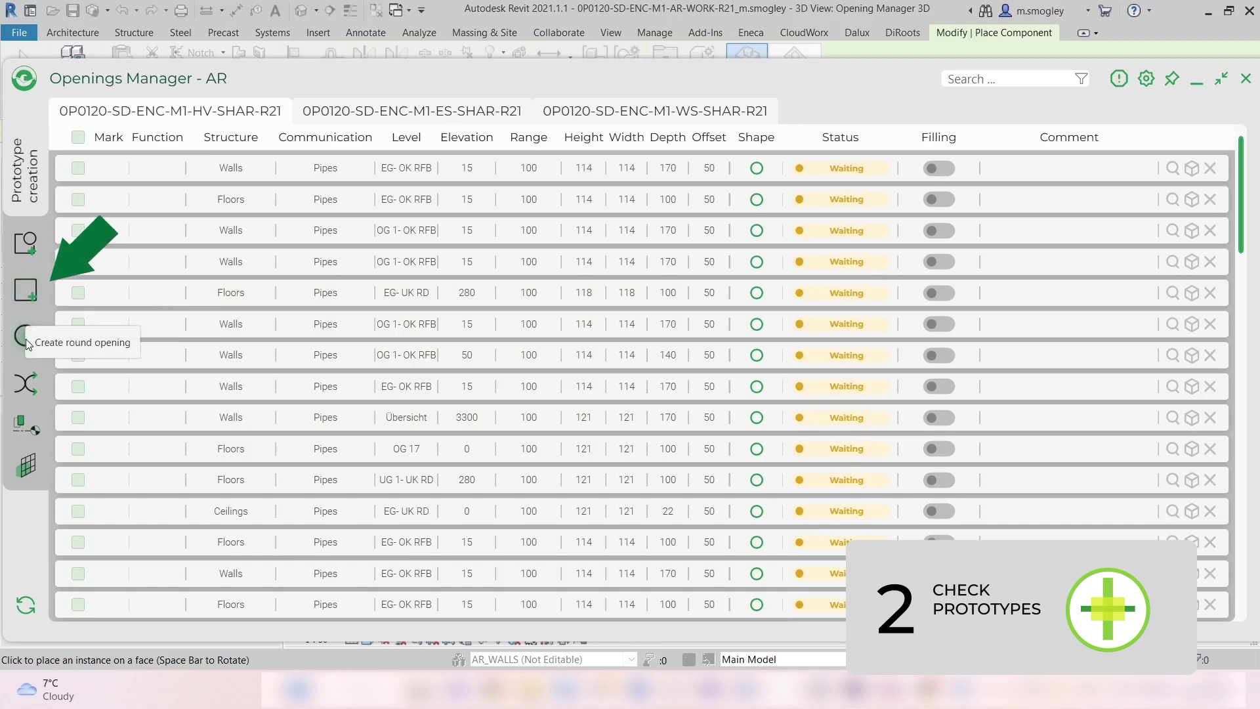
{"action": "left_click", "coordinate": [29, 428]}
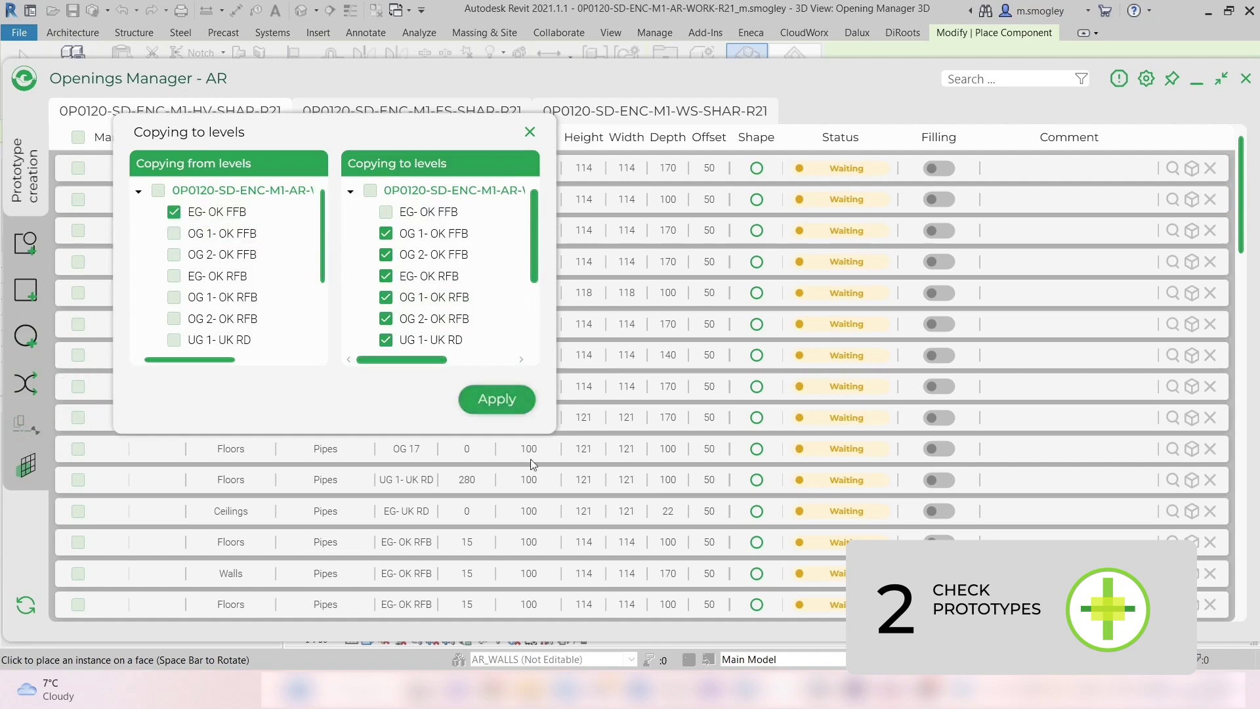
{"action": "left_click", "coordinate": [515, 397]}
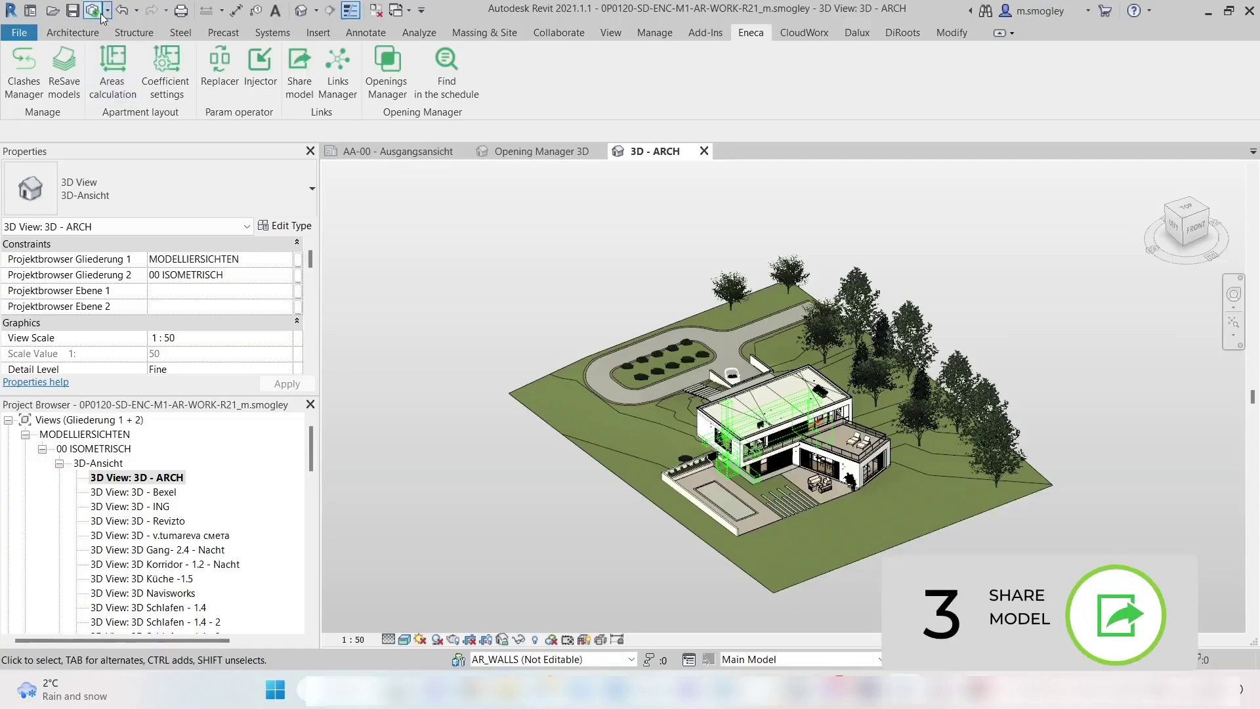
Step: Synchronize the architectural model with central and share it for MEP review via Eneca Share model
{"action": "left_click", "coordinate": [636, 439]}
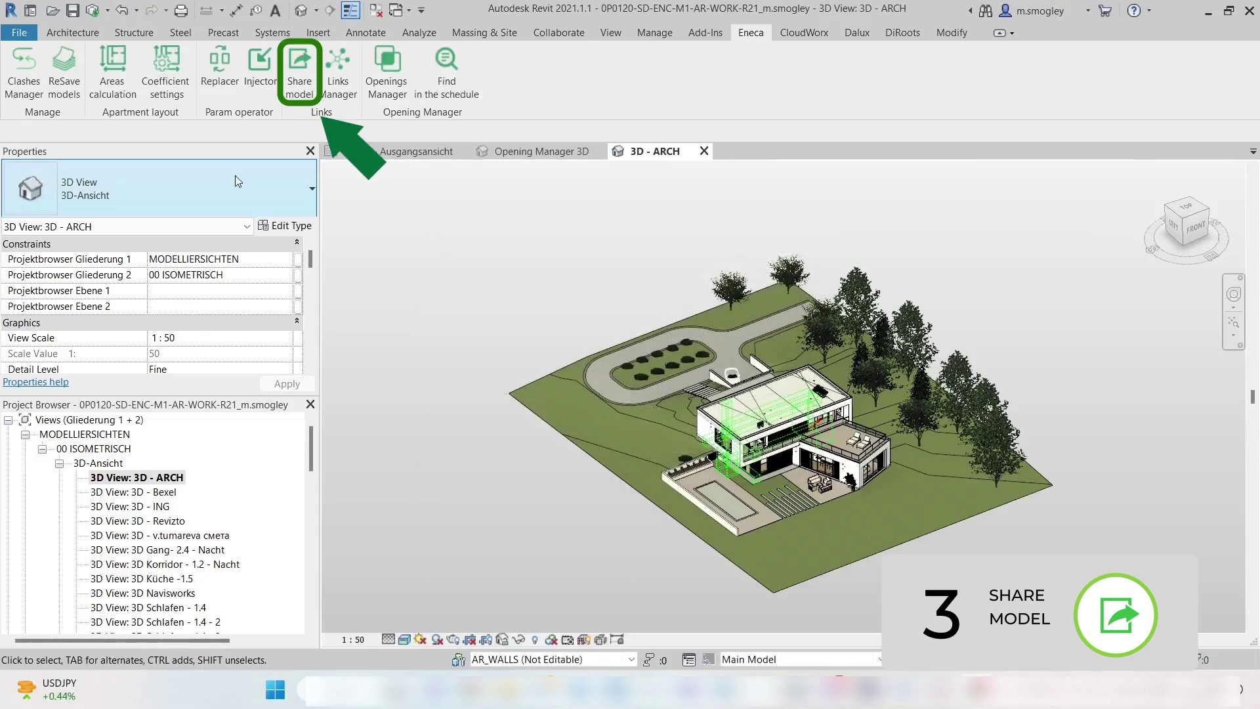
{"action": "left_click", "coordinate": [299, 72]}
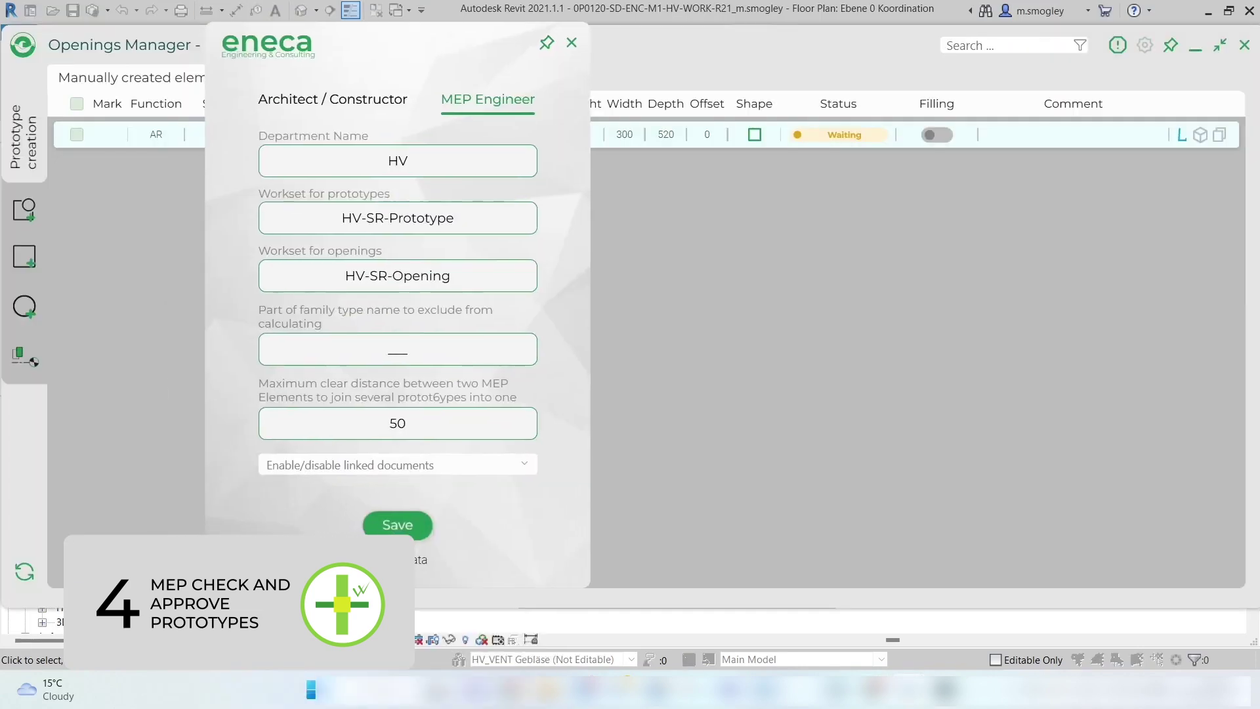
Step: Save the MEP engineer settings with department HV and reload the prototype tables
{"action": "double_click", "coordinate": [398, 160]}
{"action": "left_click", "coordinate": [398, 525]}
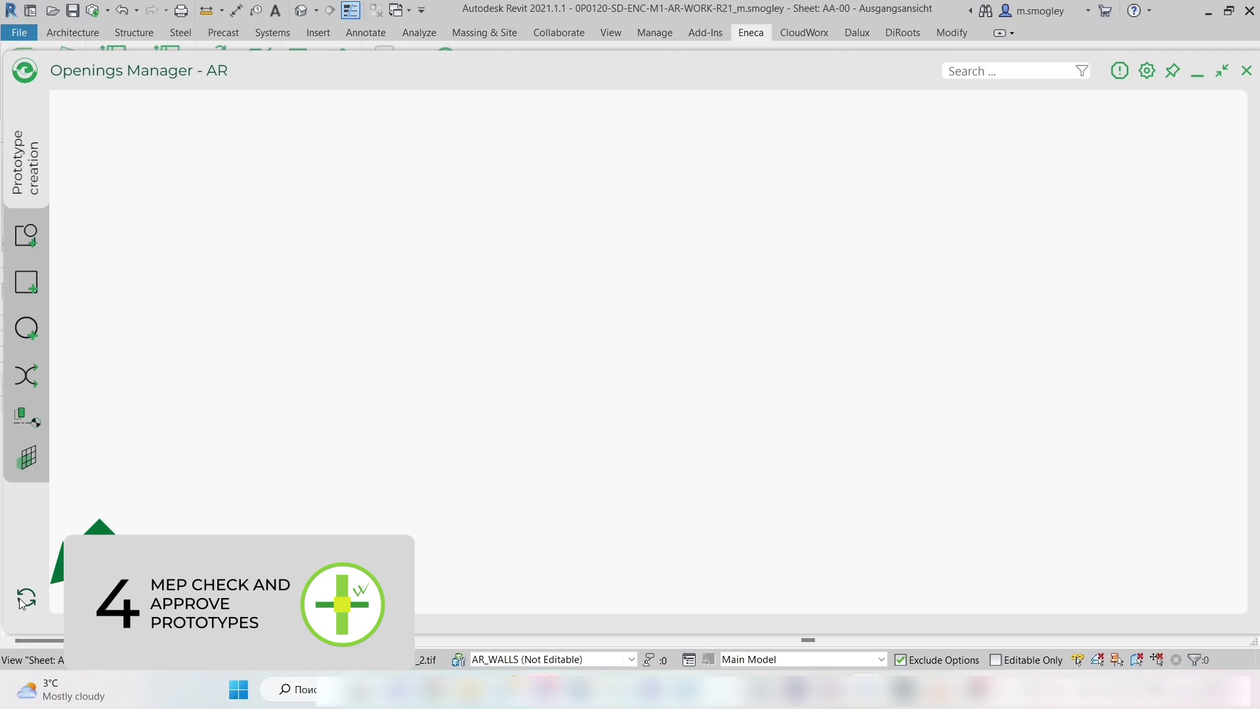
{"action": "left_click", "coordinate": [20, 599]}
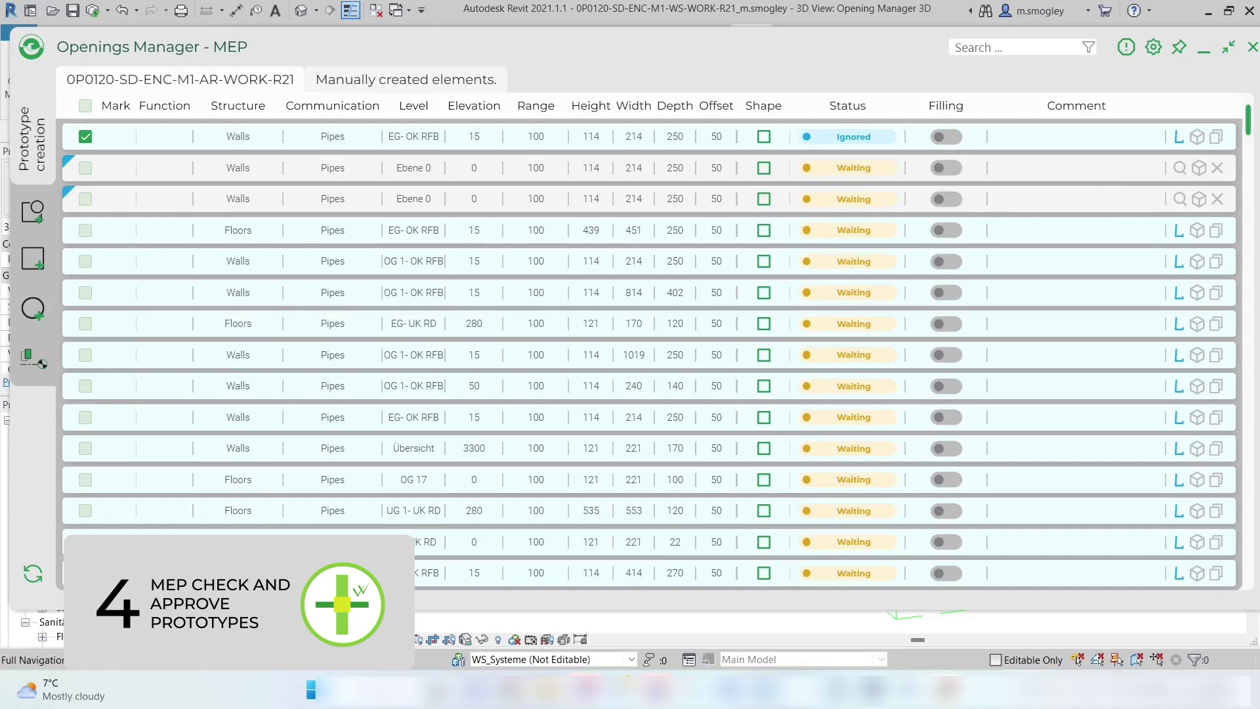
Step: Copy the architect's prototype into new MEP-owned Ebene 0 prototypes, leaving the original Ignored
{"action": "left_click", "coordinate": [1216, 230]}
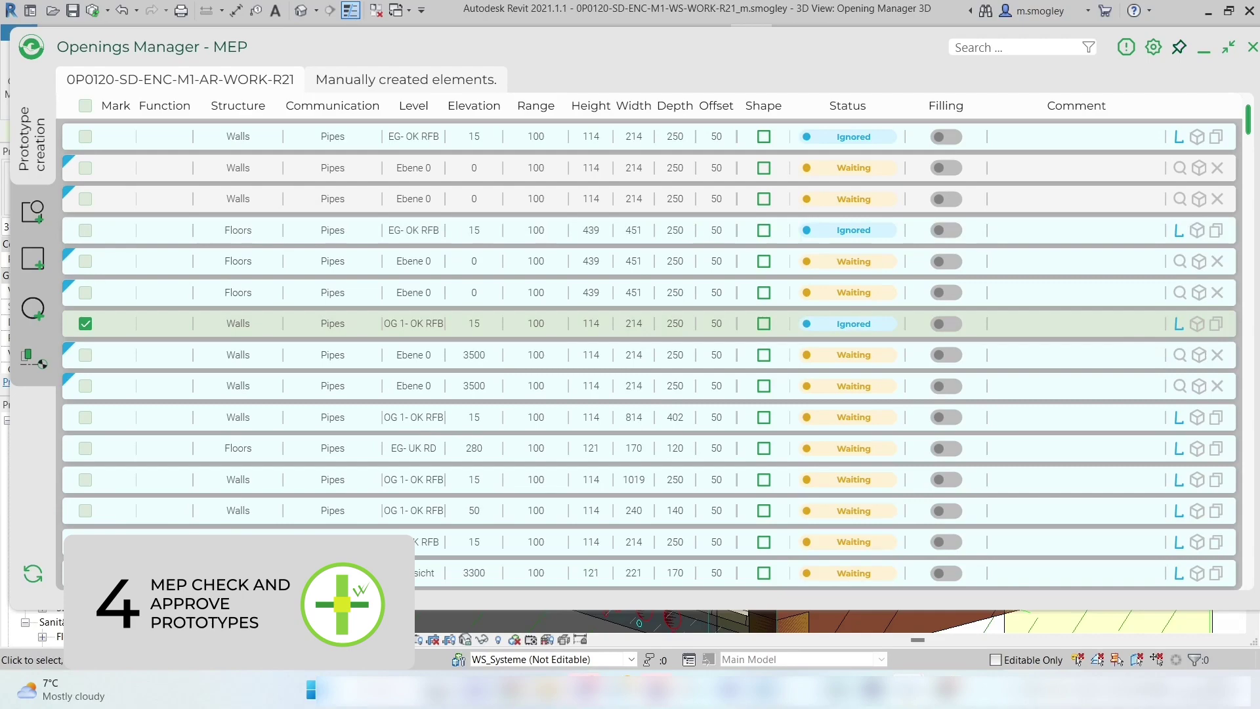
{"action": "left_click", "coordinate": [1203, 49]}
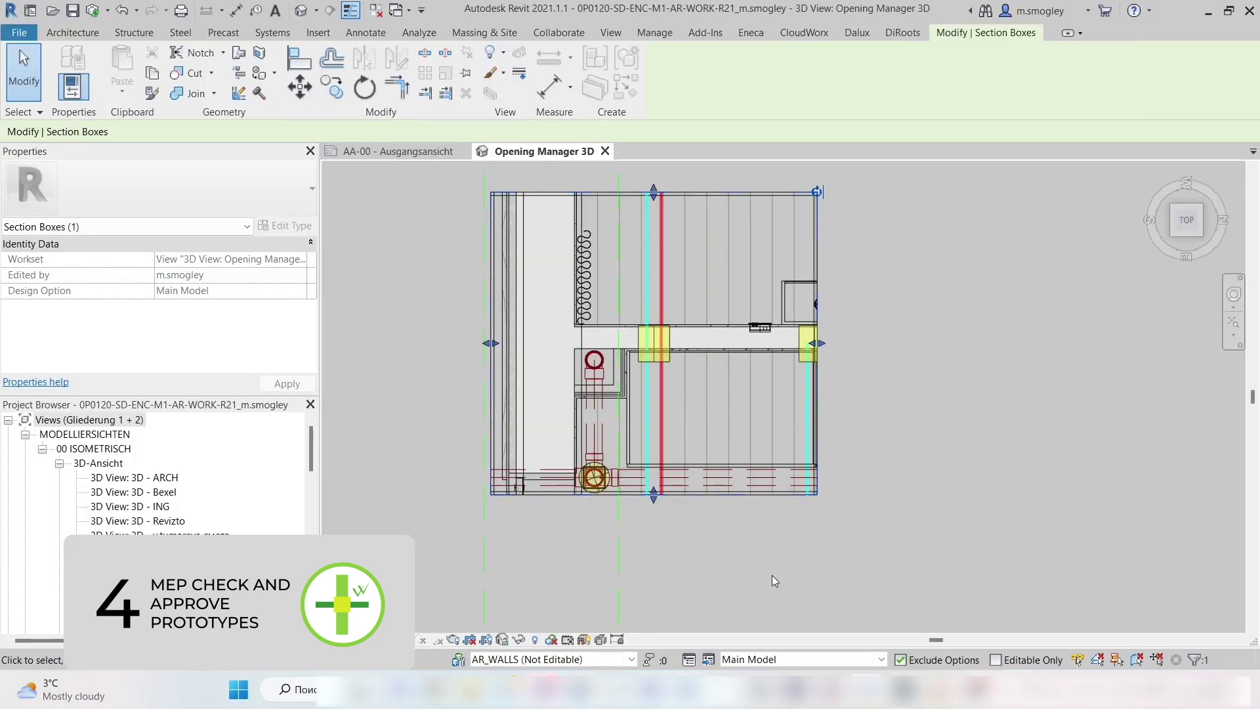
Step: Set the status of the prototype at elevation 3300 to Approved
{"action": "left_click", "coordinate": [767, 571]}
{"action": "middle_click_drag", "start_coordinate": [762, 565], "coordinate": [733, 387], "text": "shift"}
{"action": "middle_click_drag", "start_coordinate": [666, 368], "coordinate": [853, 578], "text": "shift"}
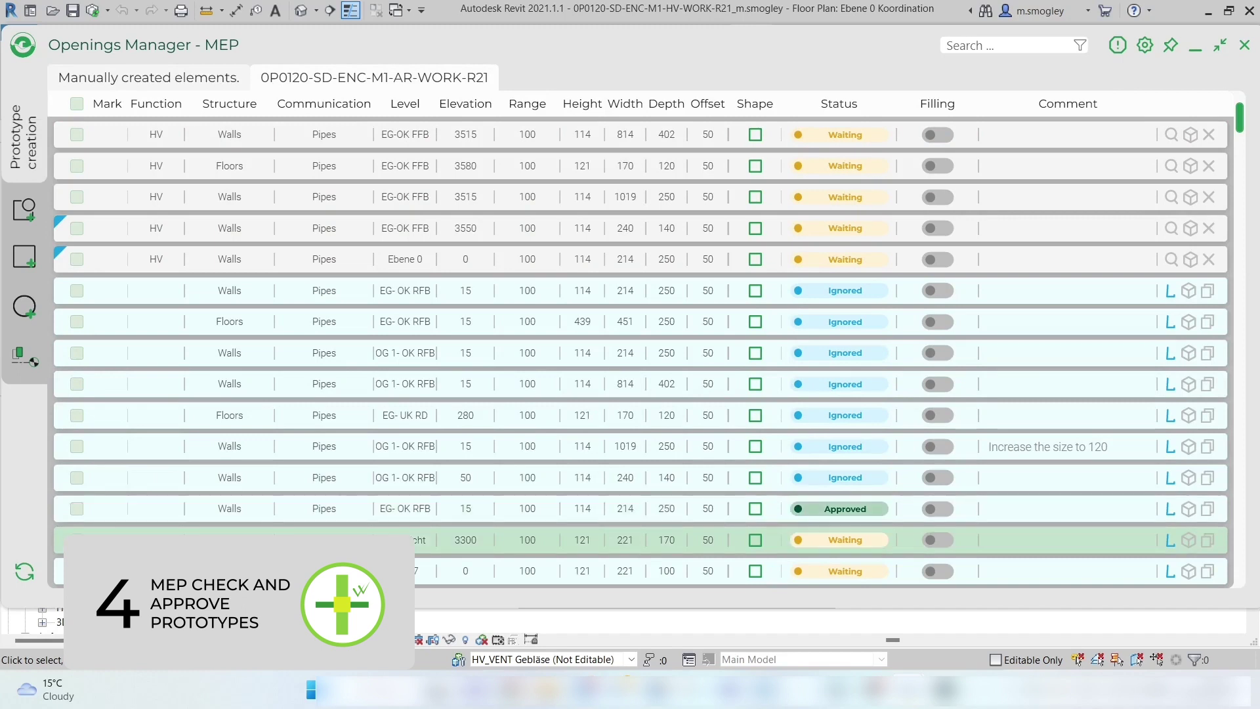
{"action": "left_click", "coordinate": [844, 539]}
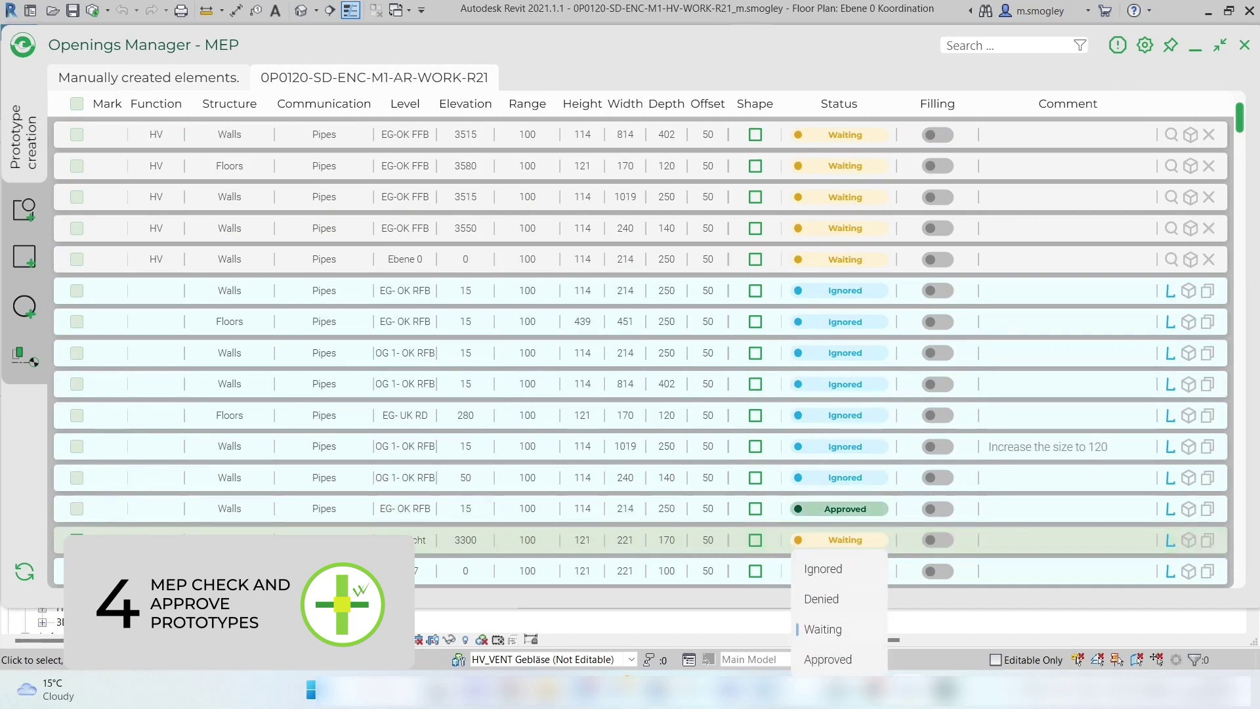
{"action": "left_click", "coordinate": [828, 658]}
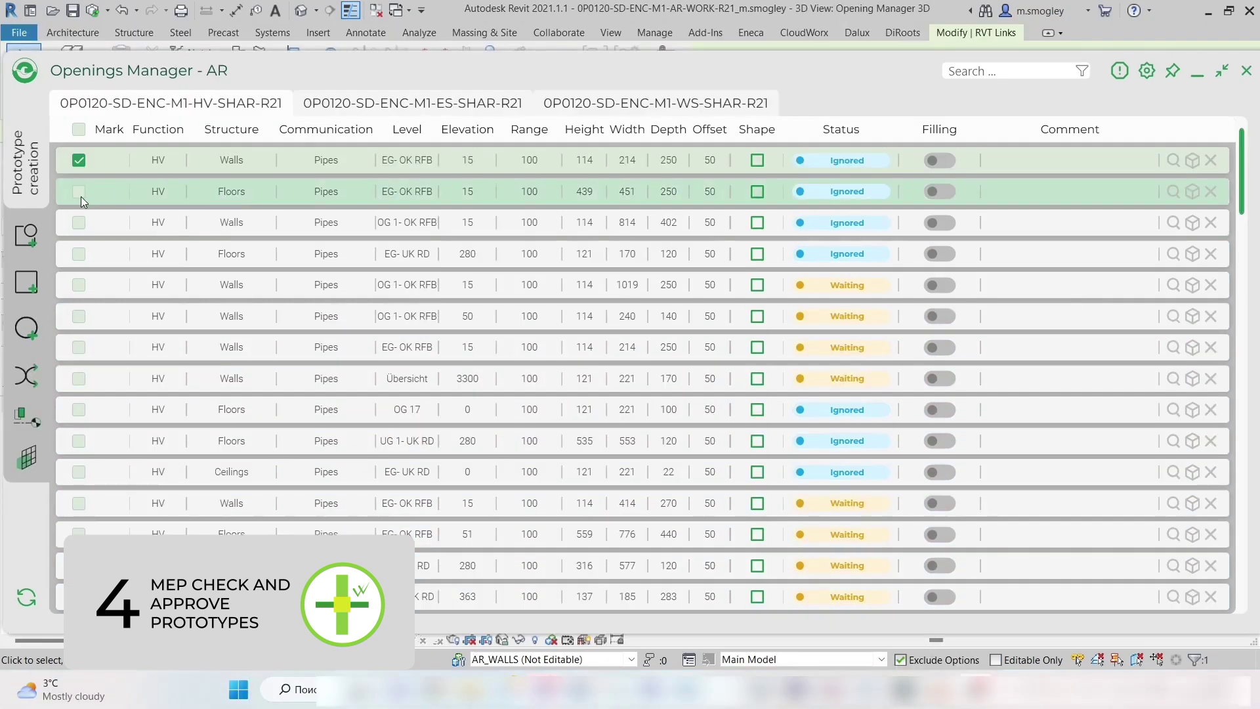
Step: Mark architect prototype rows 1–6 and synchronize the model with central
{"action": "left_click", "coordinate": [81, 195]}
{"action": "left_click", "coordinate": [78, 222]}
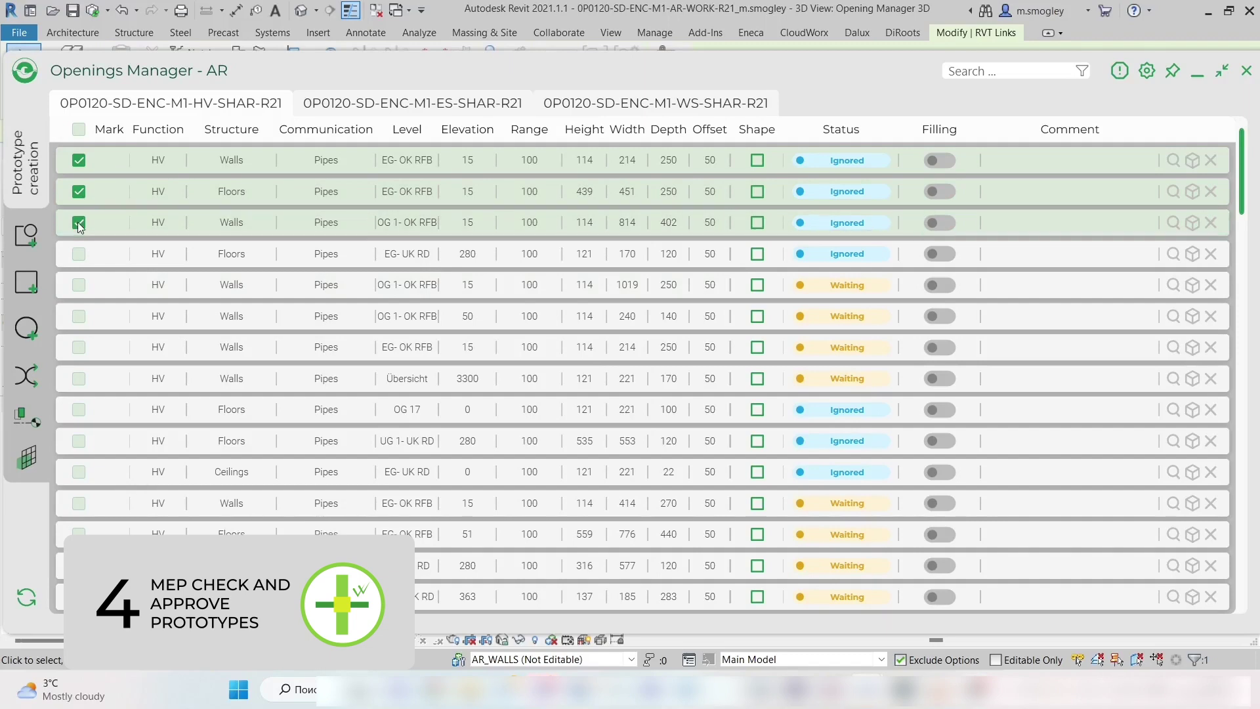
{"action": "left_click", "coordinate": [74, 328], "text": "shift"}
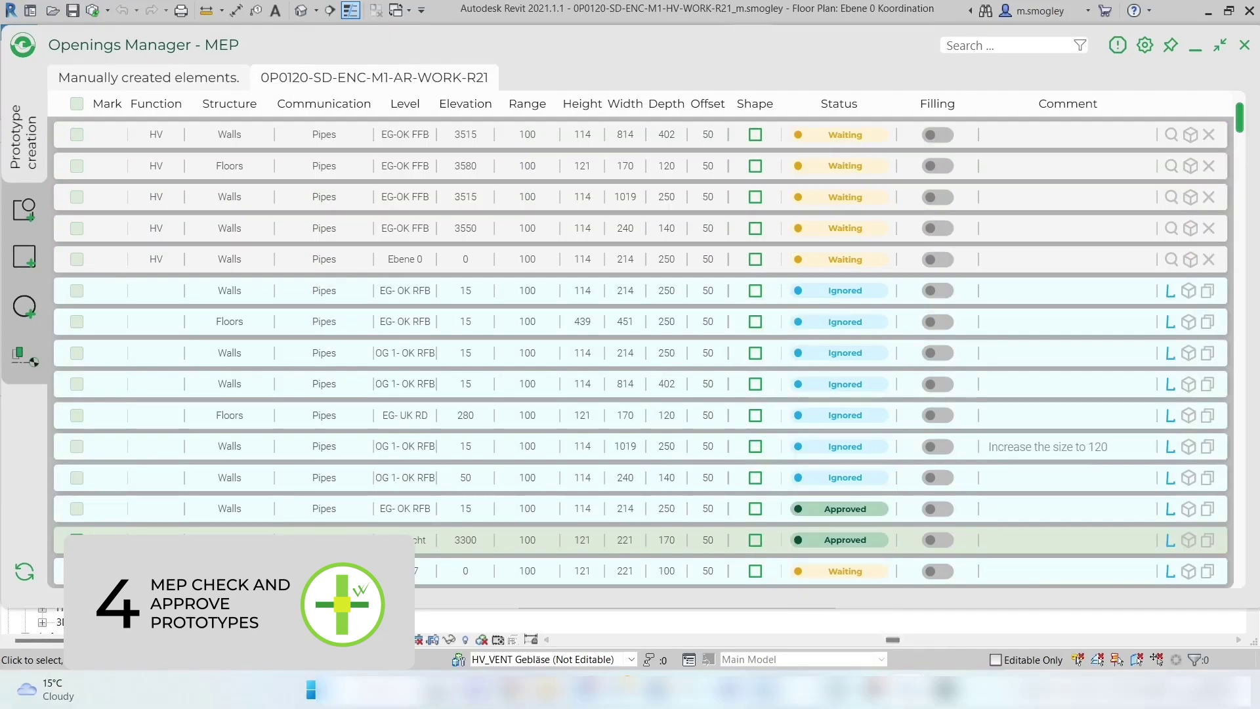
{"action": "left_click", "coordinate": [1244, 45]}
{"action": "left_click", "coordinate": [92, 11]}
{"action": "key", "text": "Return"}
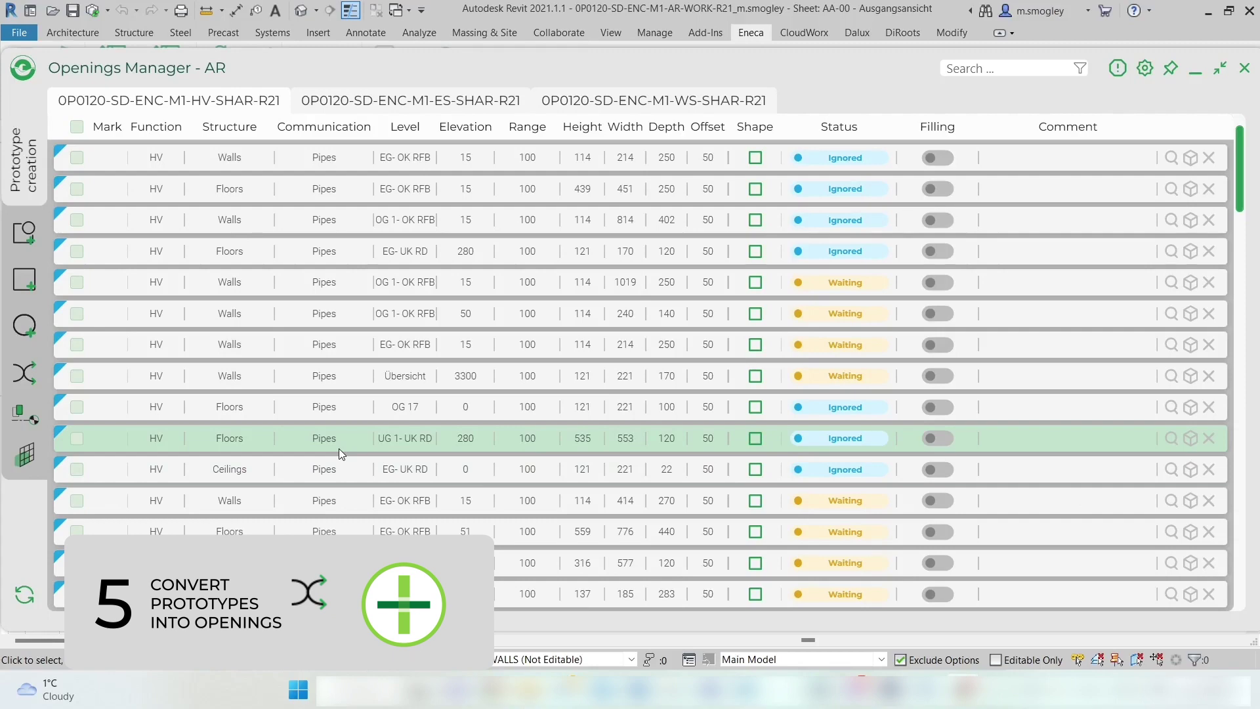
Step: Review the prototype list and synchronize the architectural model with central
{"action": "scroll", "coordinate": [948, 343], "scroll_direction": "down", "scroll_amount": 4}
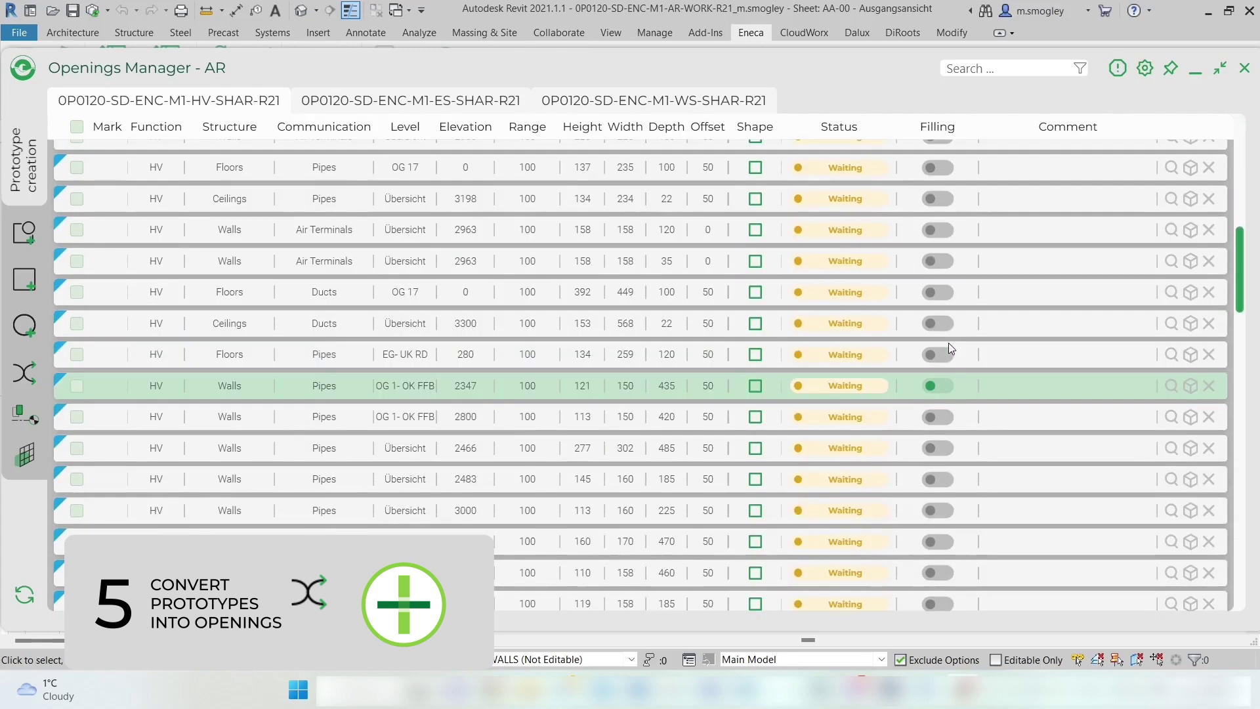
{"action": "scroll", "coordinate": [947, 343], "scroll_direction": "up", "scroll_amount": 2}
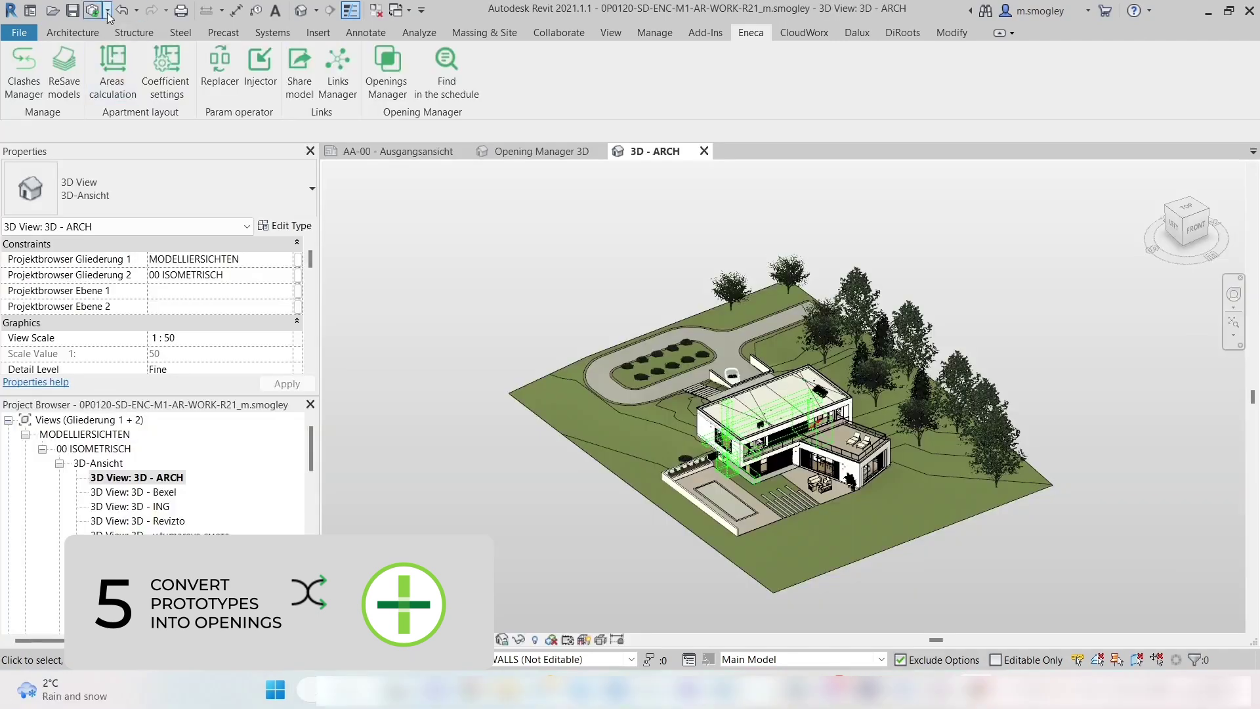
{"action": "left_click", "coordinate": [93, 11]}
{"action": "left_click", "coordinate": [635, 441]}
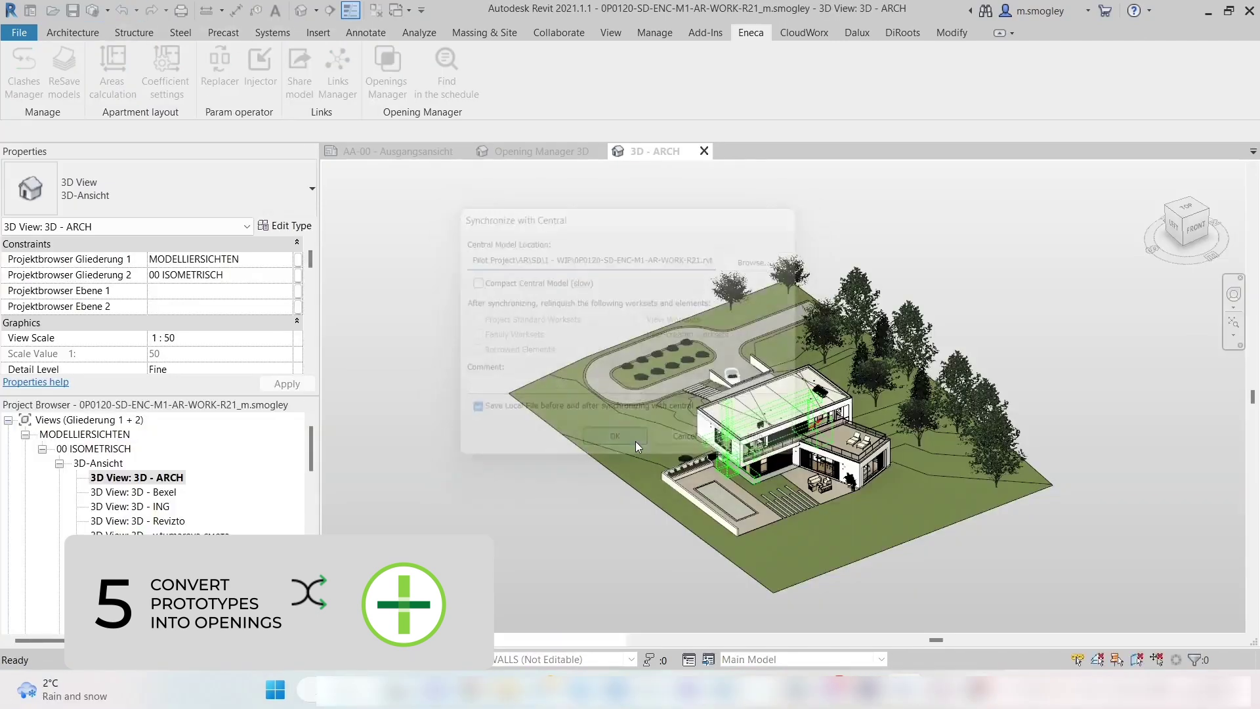